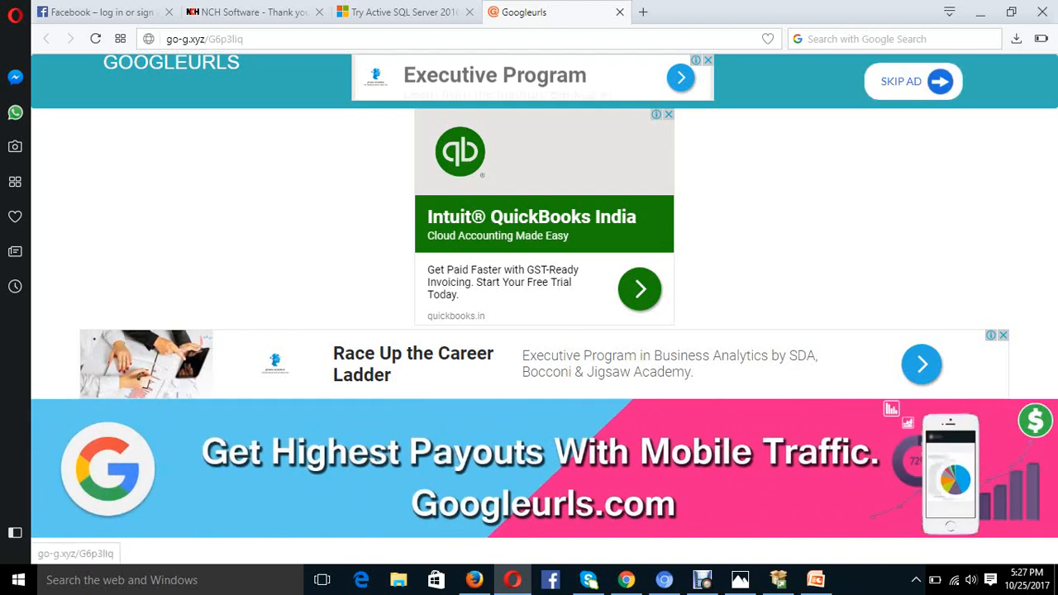
- Skip the ad and scroll the Evaluations page to the SQL Server 2016 with SP1 download panel
click(914, 82)
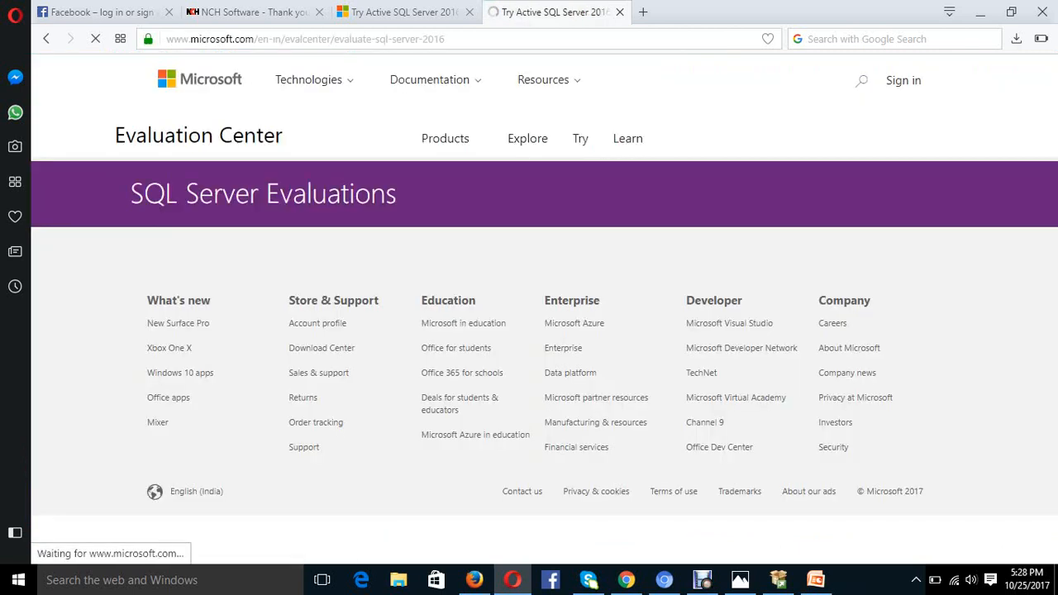
scroll(827, 184, down, 5)
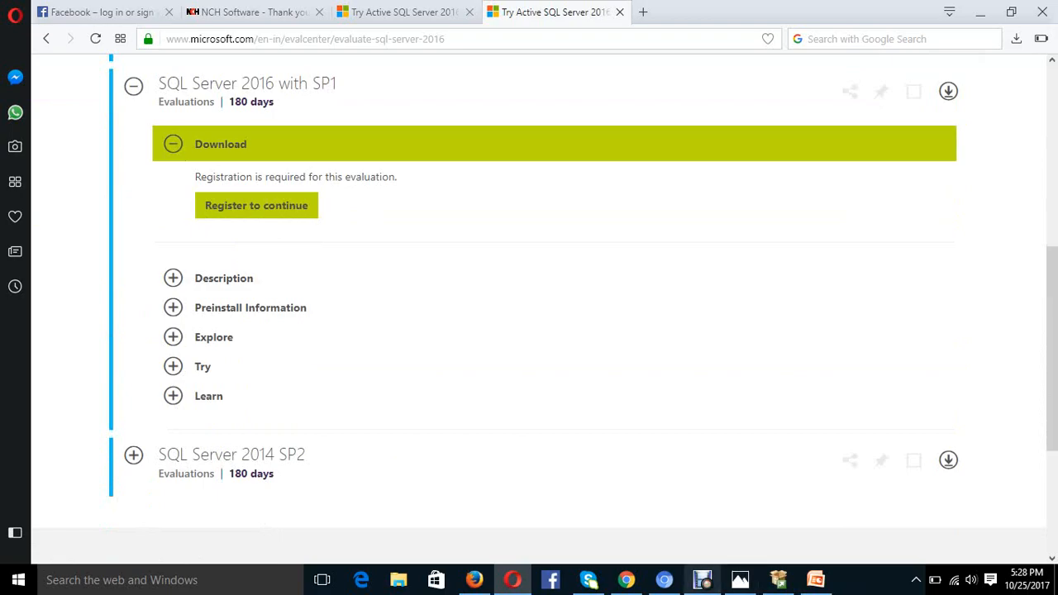
click(702, 580)
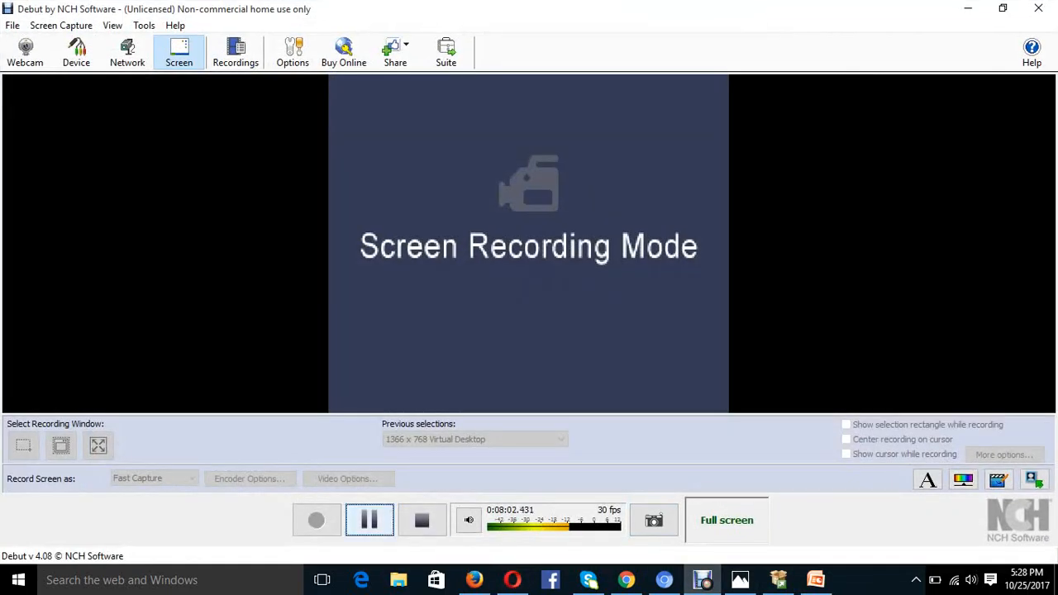
click(394, 529)
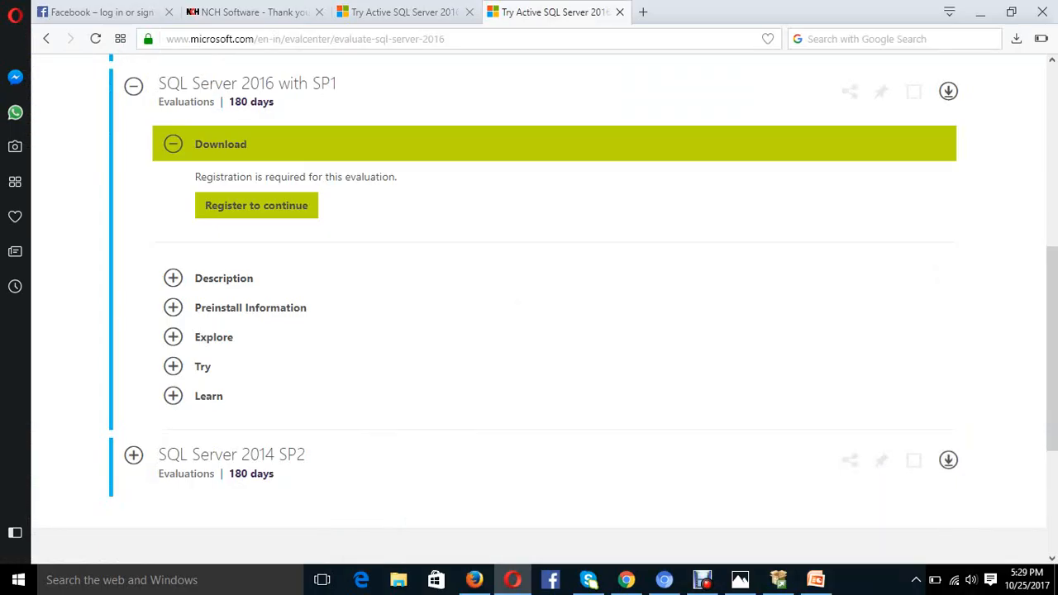
- Open the registration form and enter the first name, last name and company name
click(289, 206)
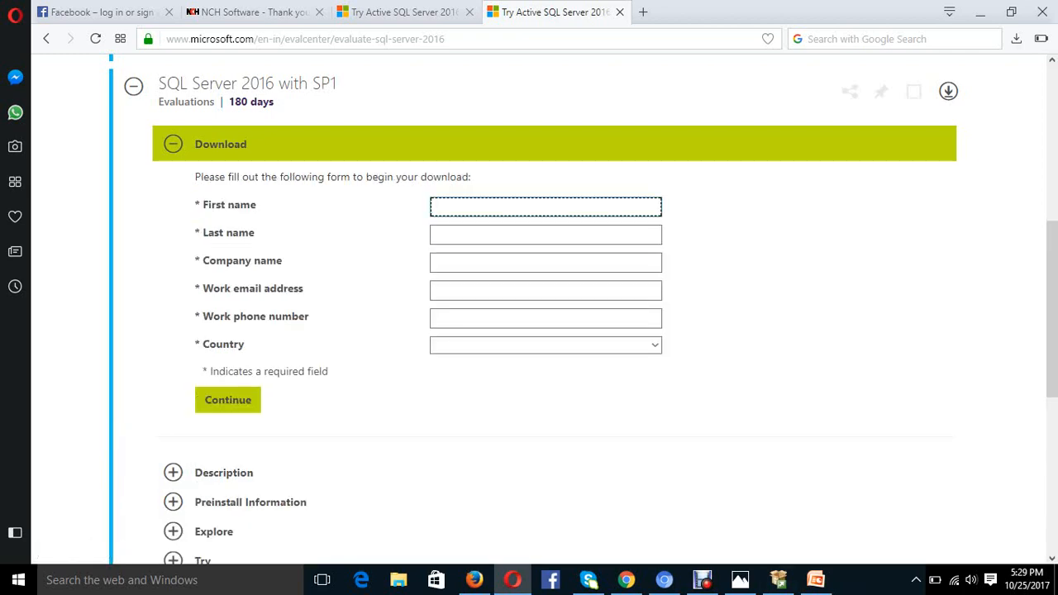
text(hhk)
key(Tab)
text(kjkjkk)
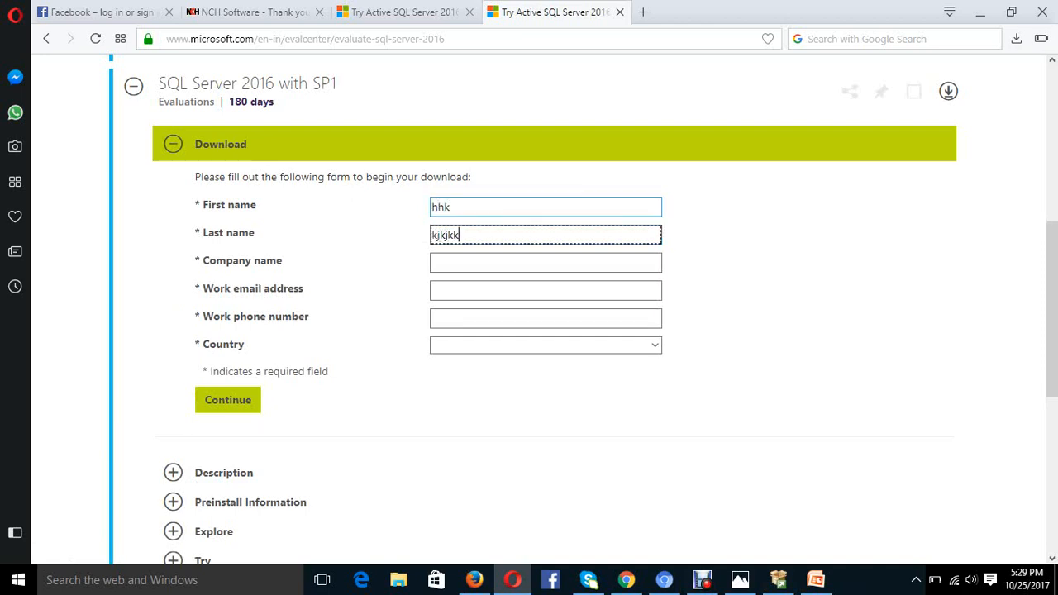
key(Tab)
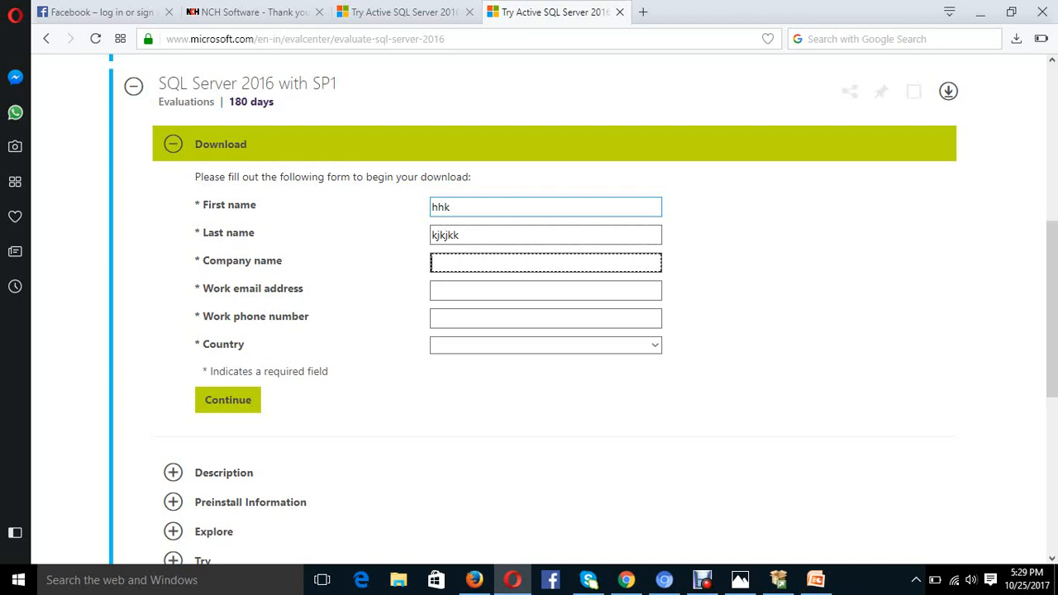
text(hjhhjhjh)
key(Tab)
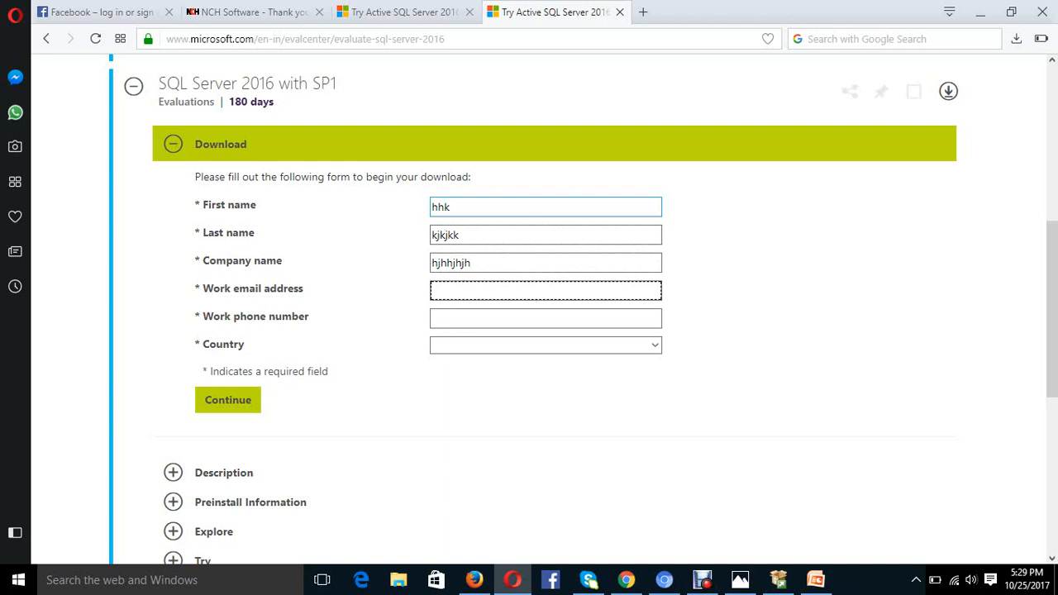
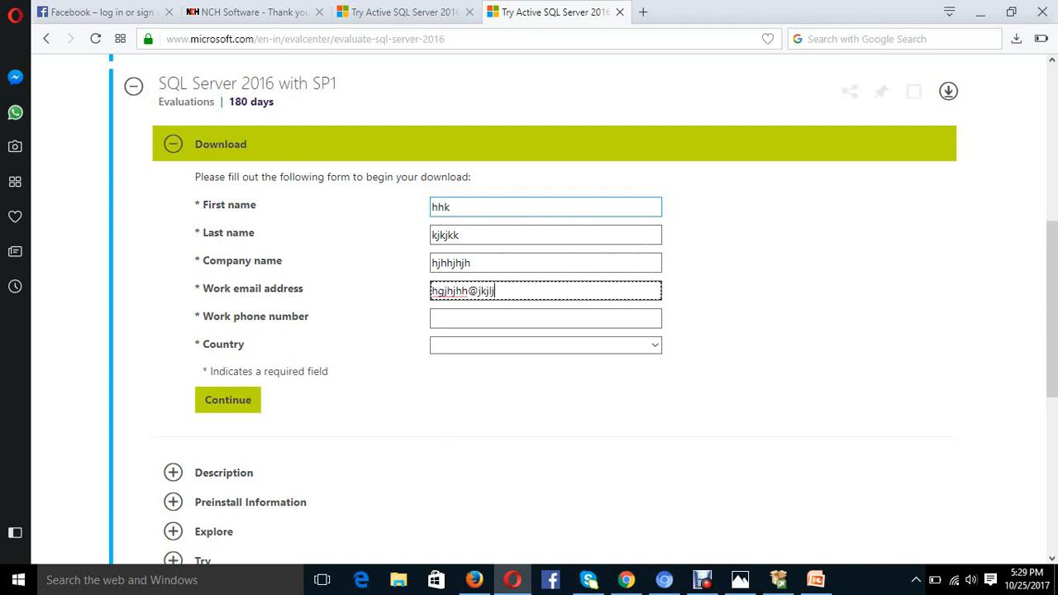
- Enter the work e-mail address, correcting its domain, and the work phone number
key(Tab)
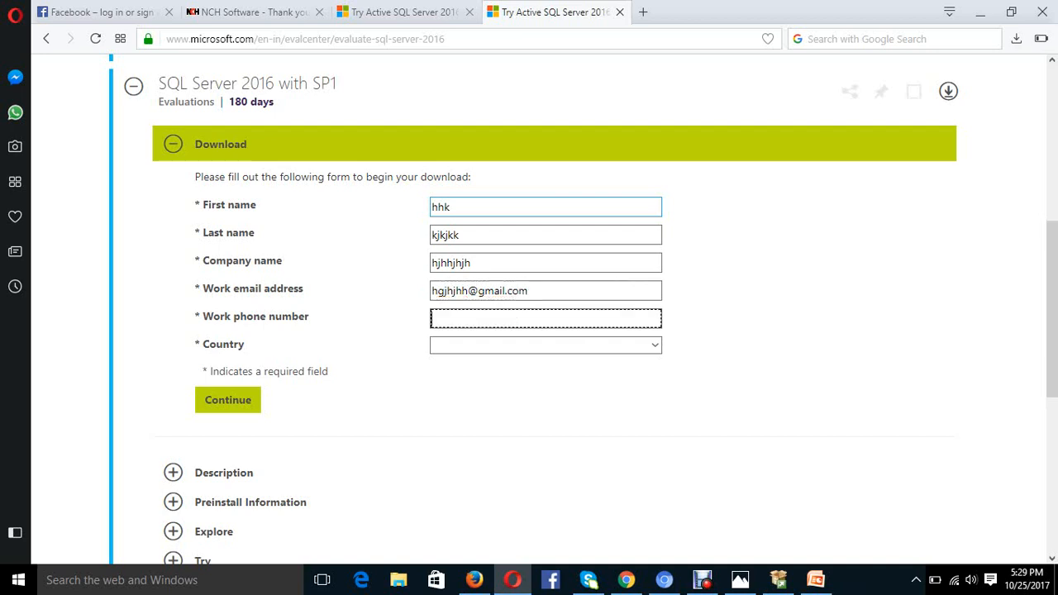
key(Tab)
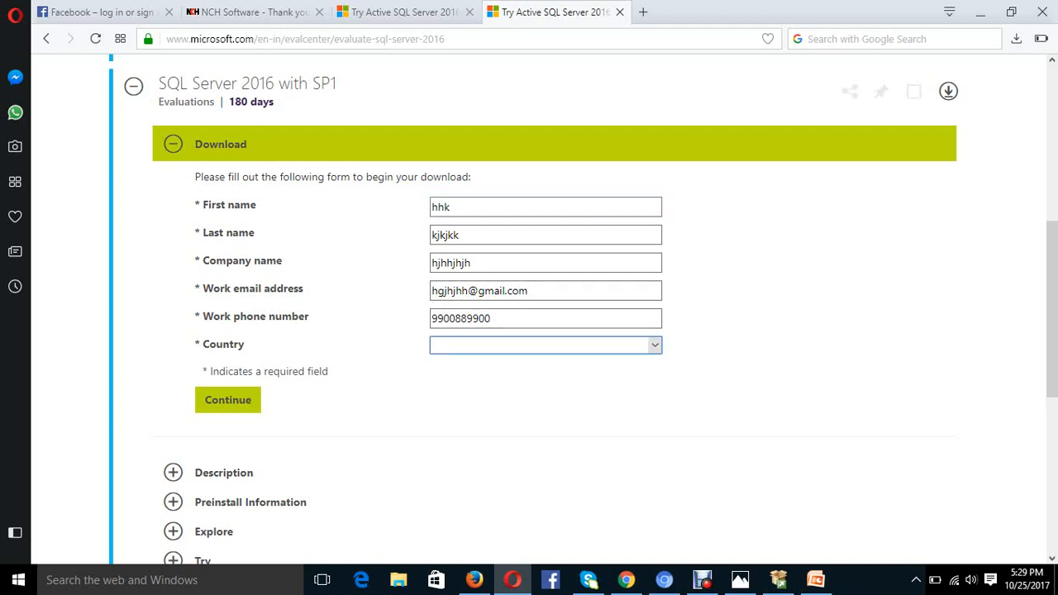
- Choose Canada from the Country dropdown
click(654, 346)
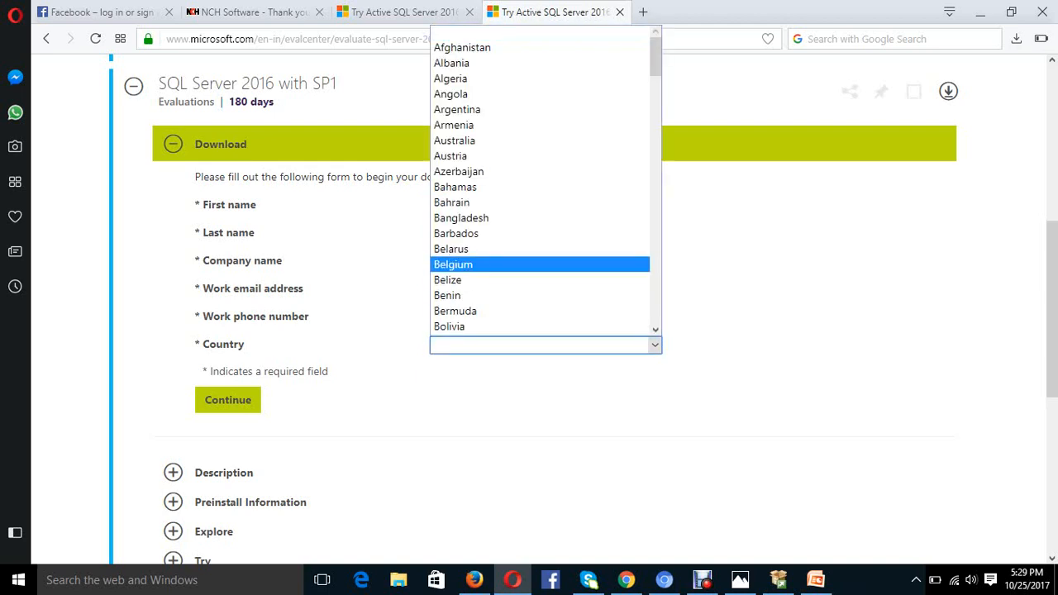
scroll(540, 182, down, 3)
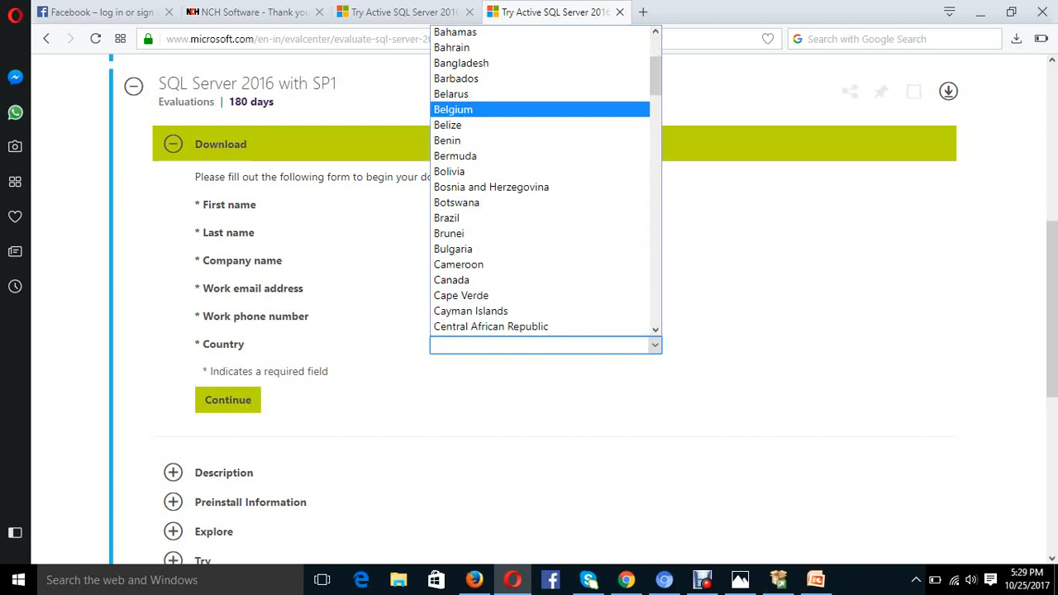
click(496, 279)
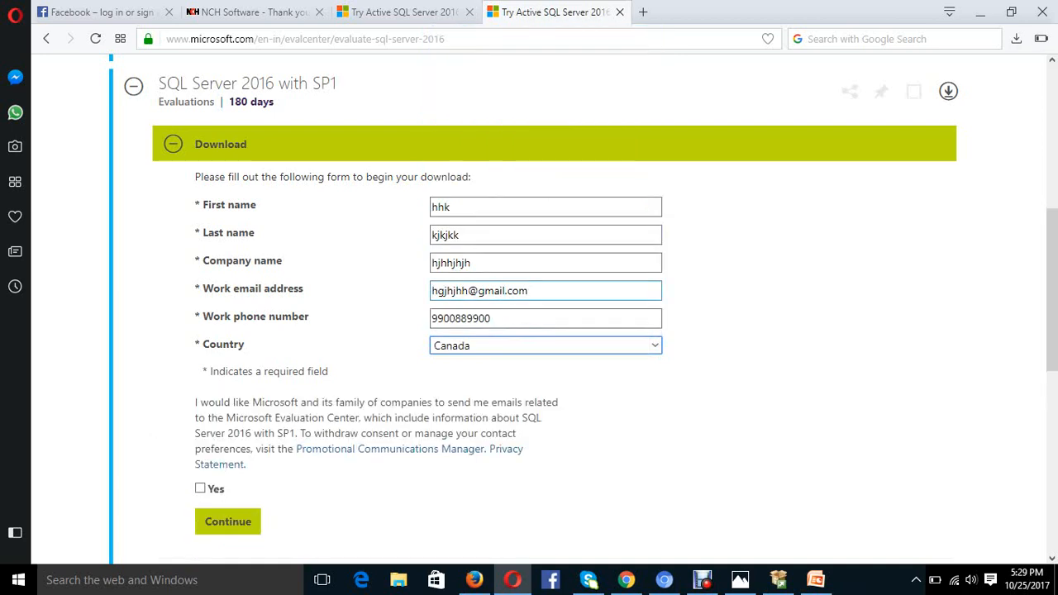
scroll(546, 331, down, 1)
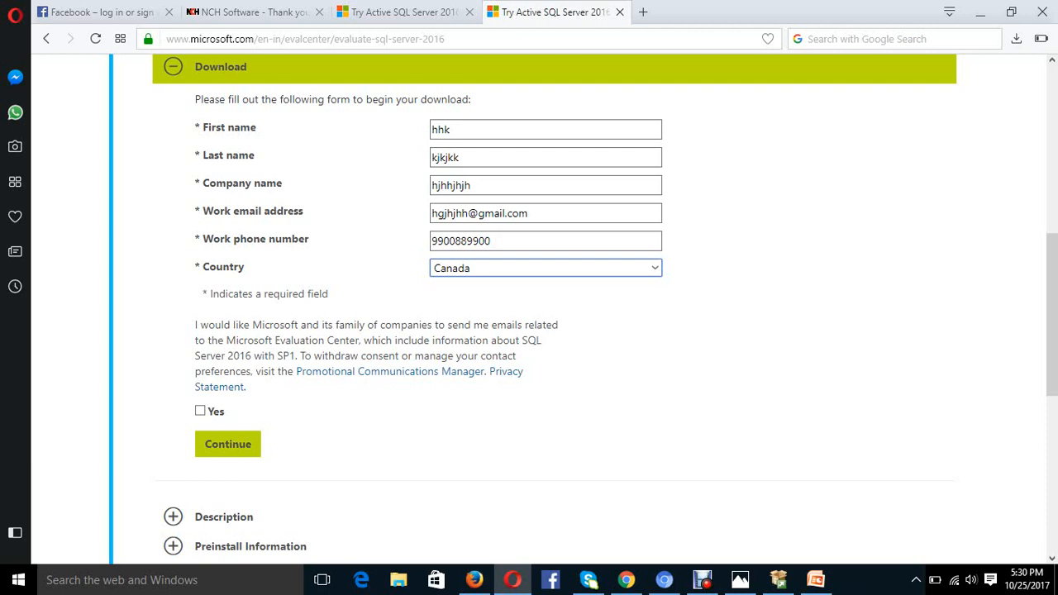
- Leave the marketing e-mail consent unticked and show the TechFriendsIT gallery at slide 2 of 47
click(200, 411)
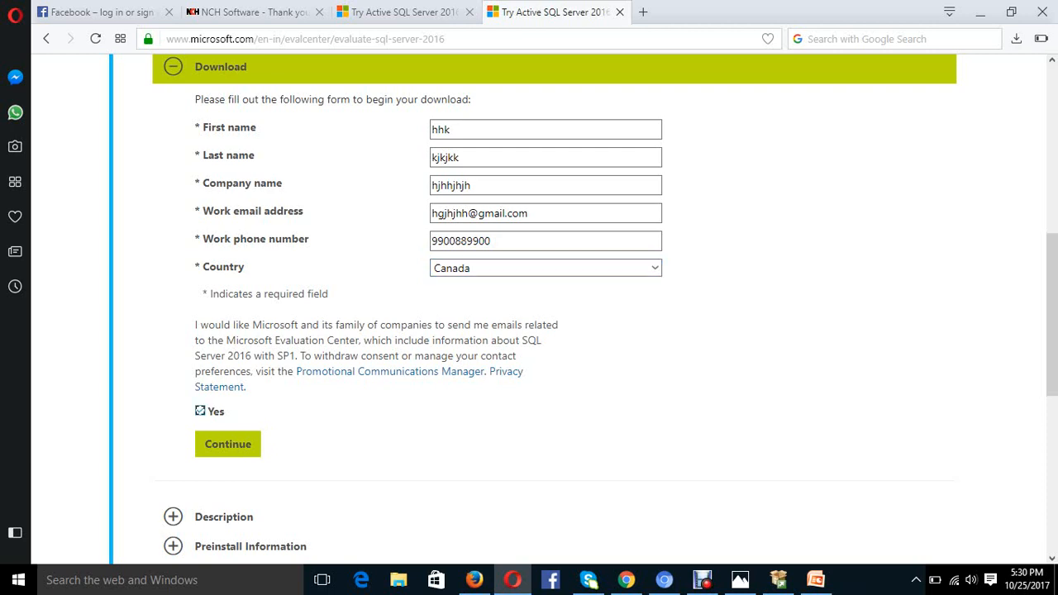
click(200, 411)
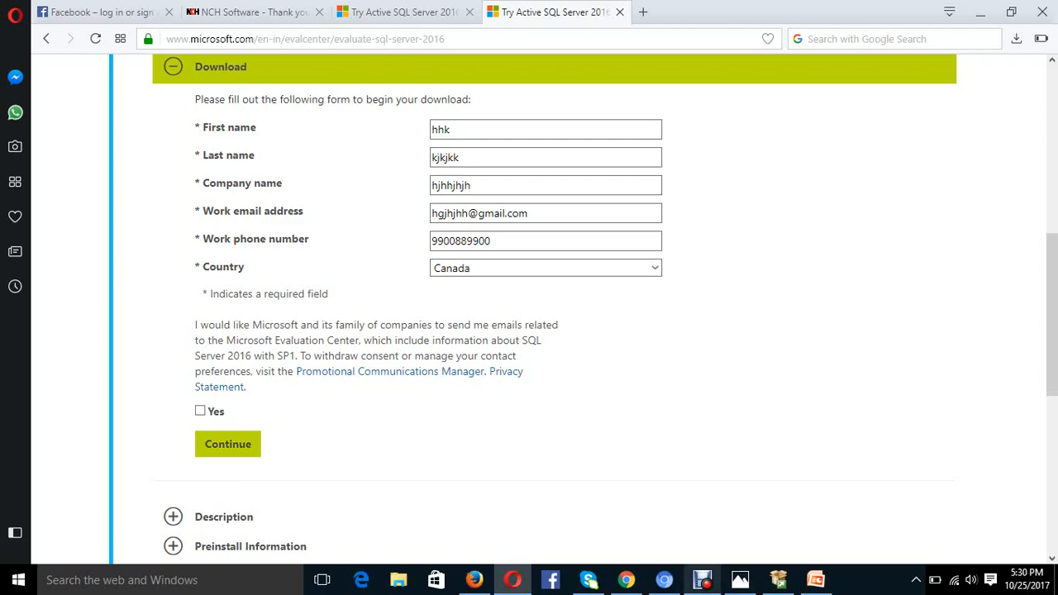
click(702, 580)
click(369, 519)
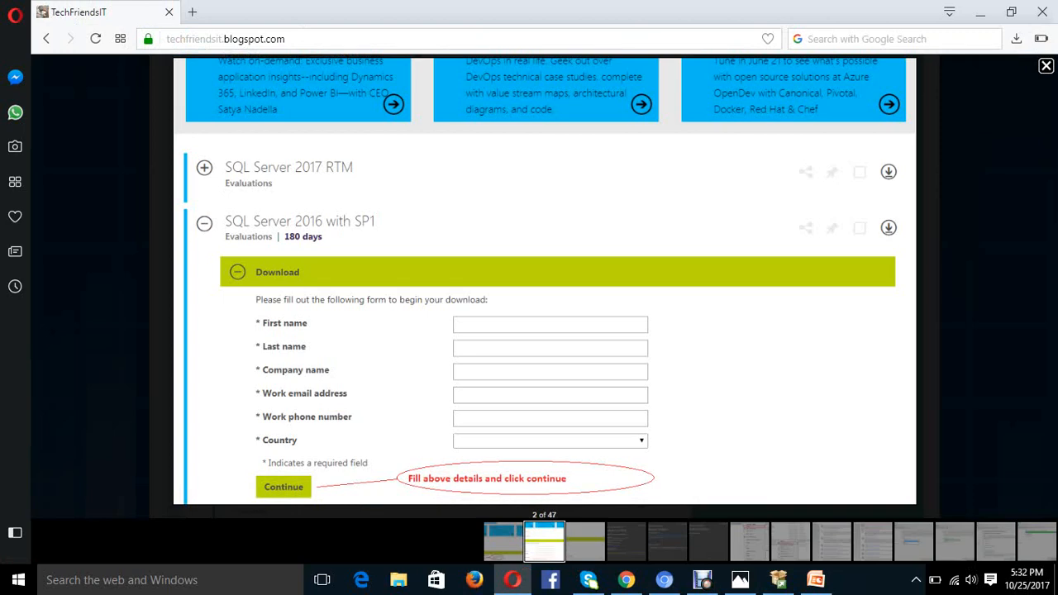
- Page the tutorial gallery ahead to slide 4, then back to the download link screenshot
key(Right)
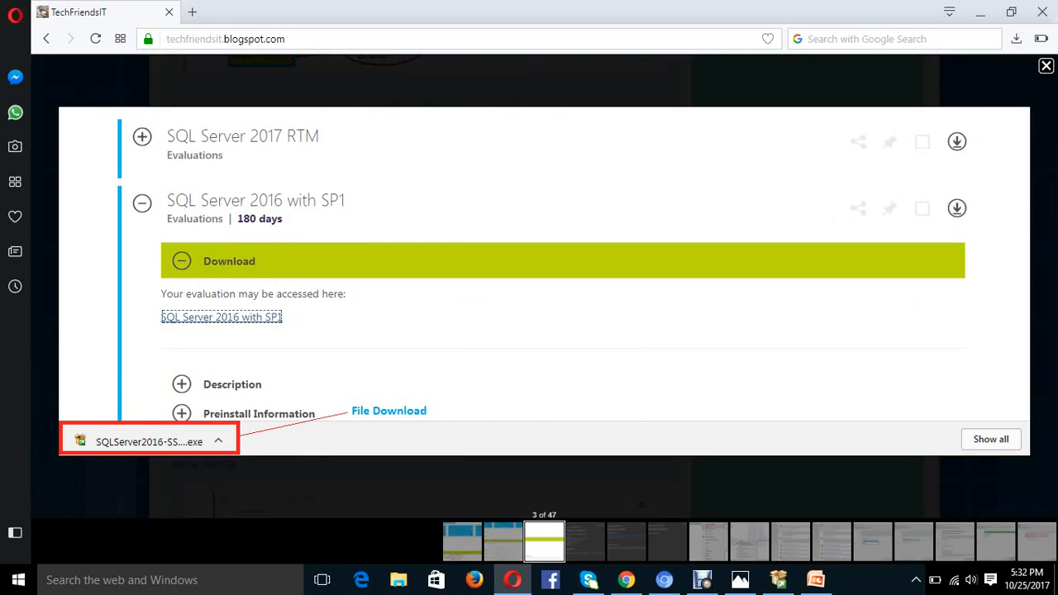
key(Right)
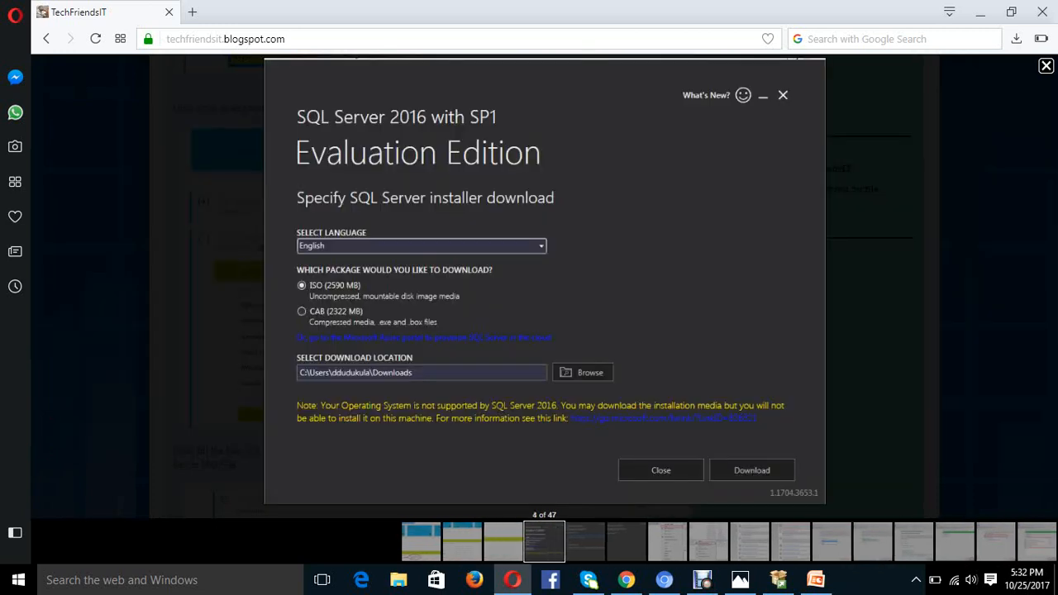
key(Left)
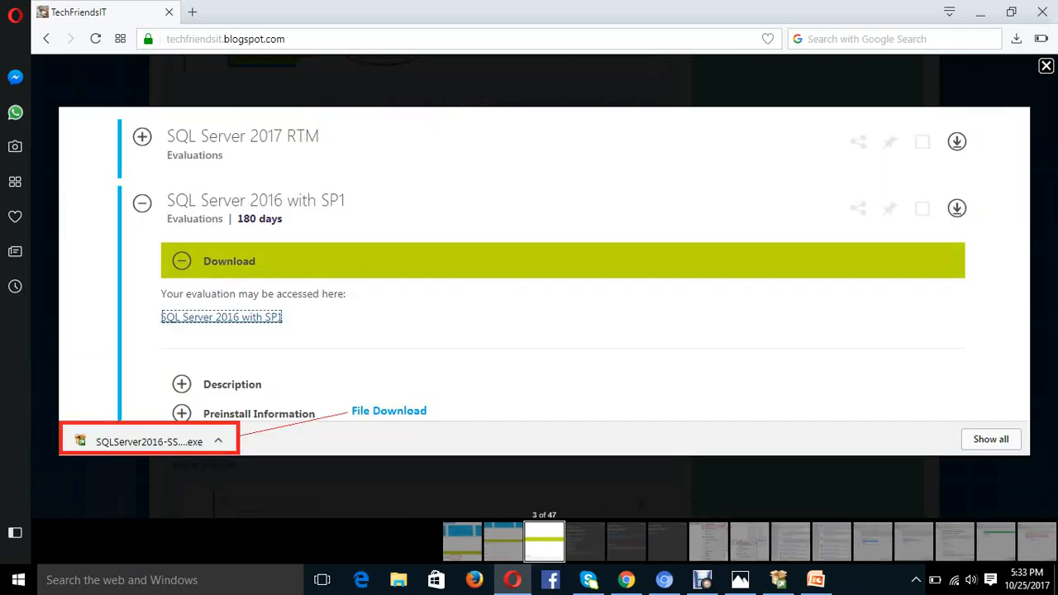
click(701, 580)
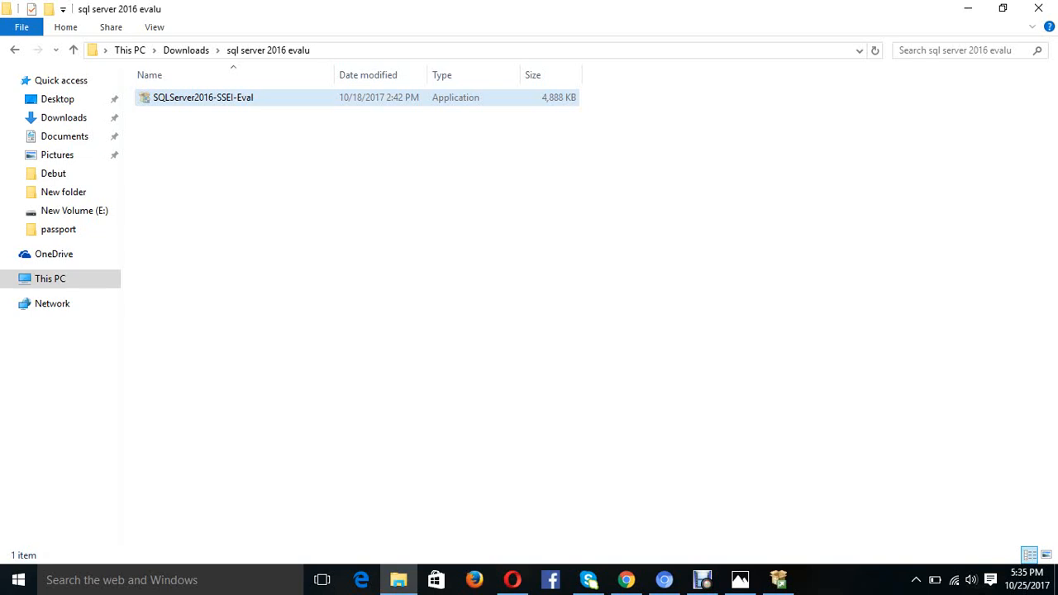
- Try running SQLServer2016-SSEI-Eval as administrator and dismiss the already-running warning
right_click(283, 101)
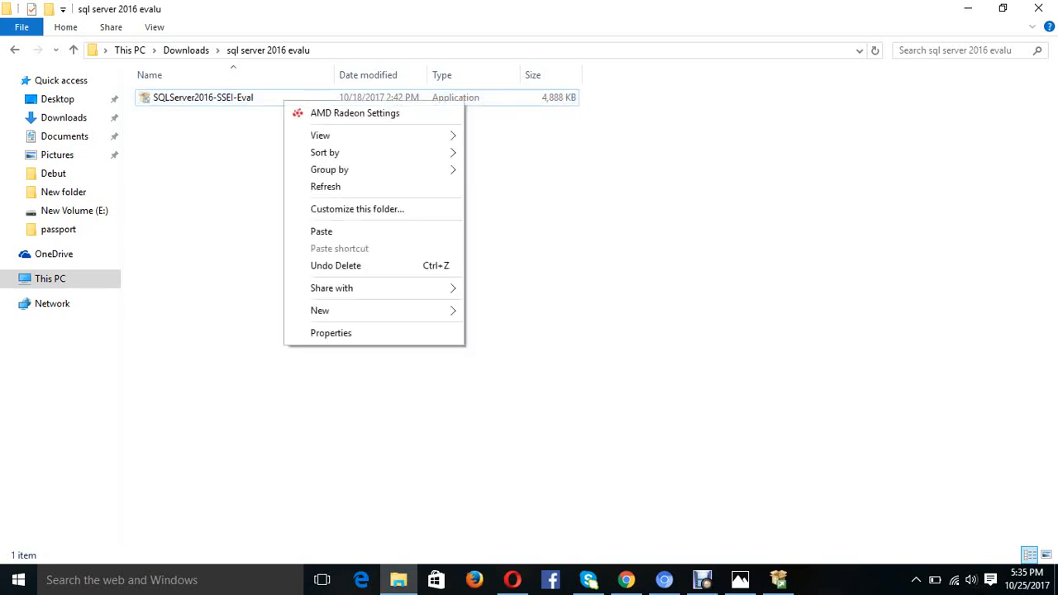
click(273, 104)
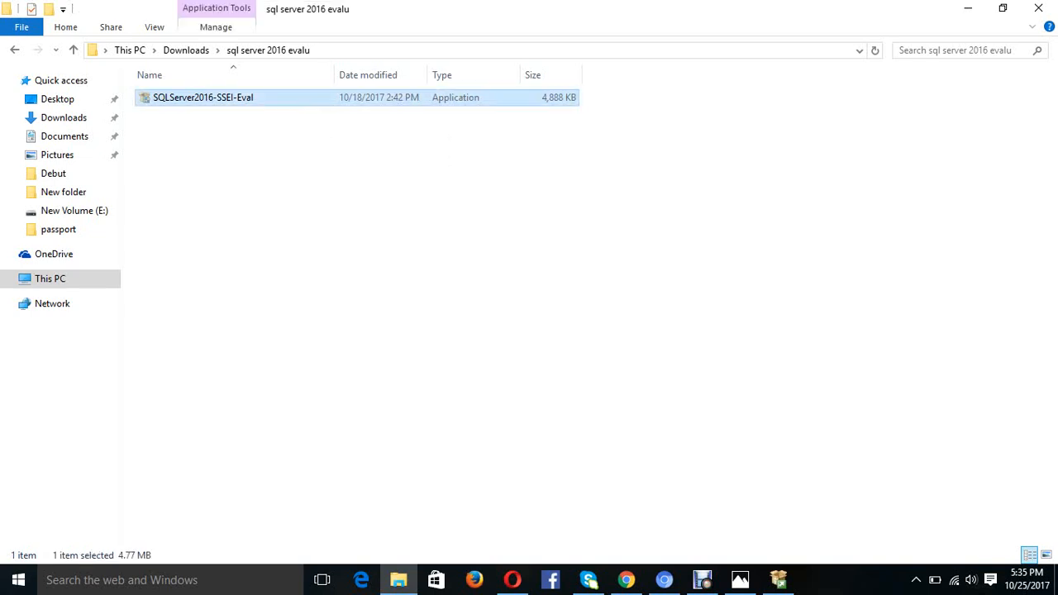
right_click(274, 105)
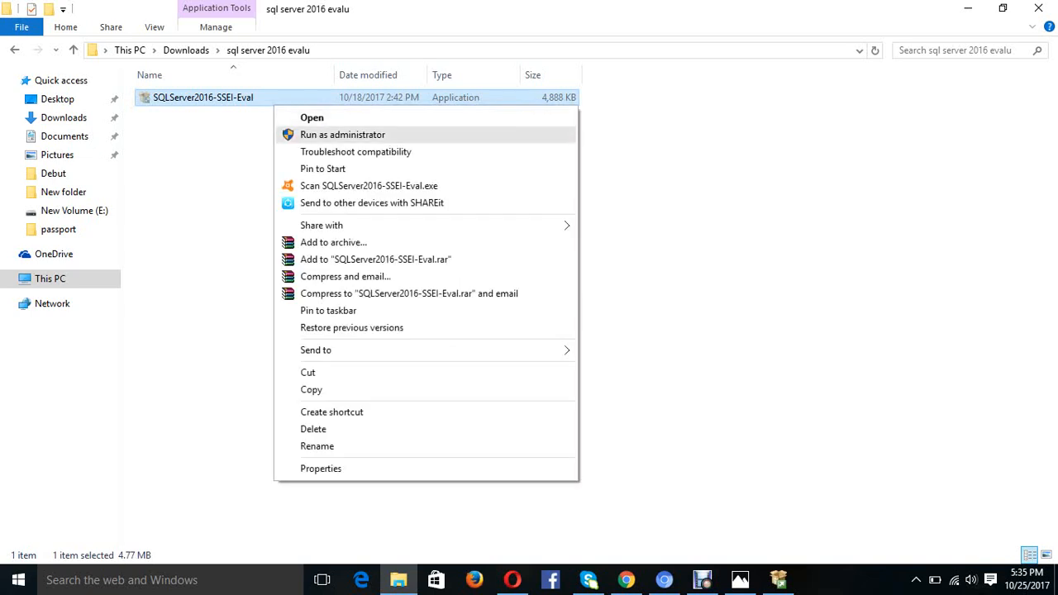
click(342, 135)
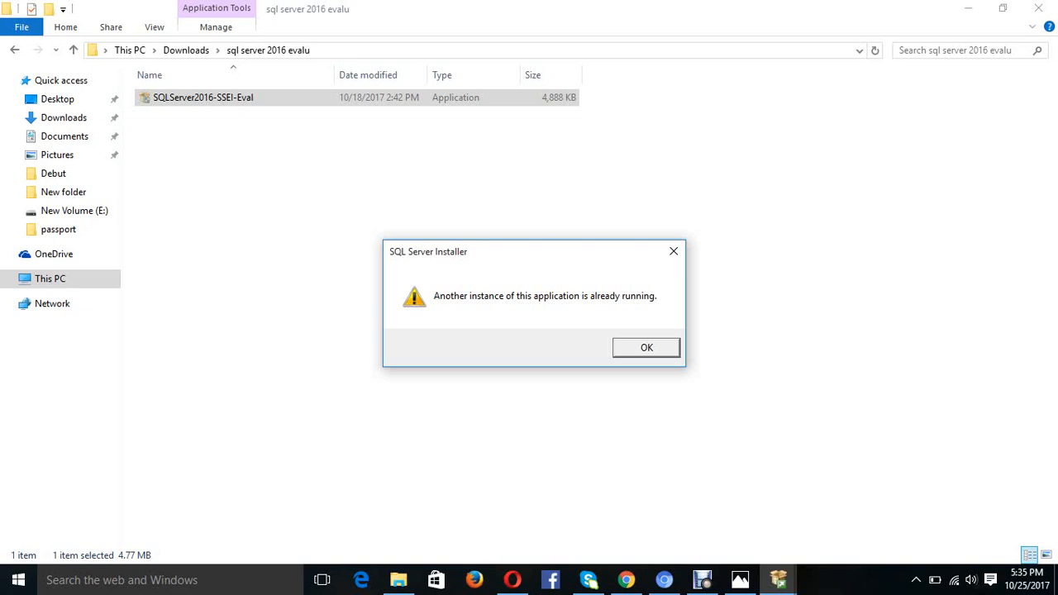
key(Return)
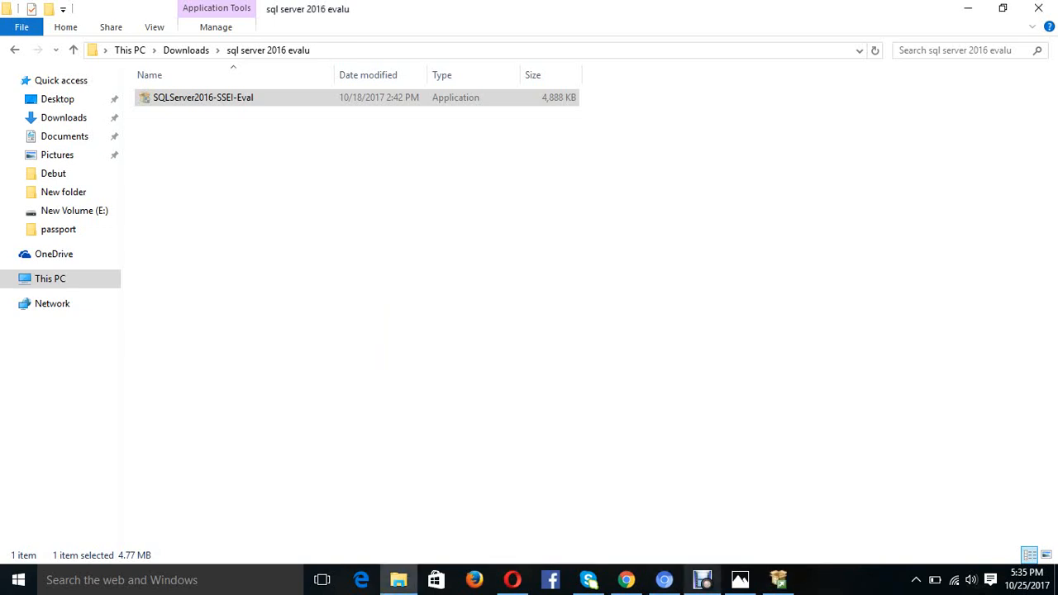
- Restore the cancelled SQL Server installer from the taskbar and confirm exiting it
mouse_move(740, 580)
click(778, 579)
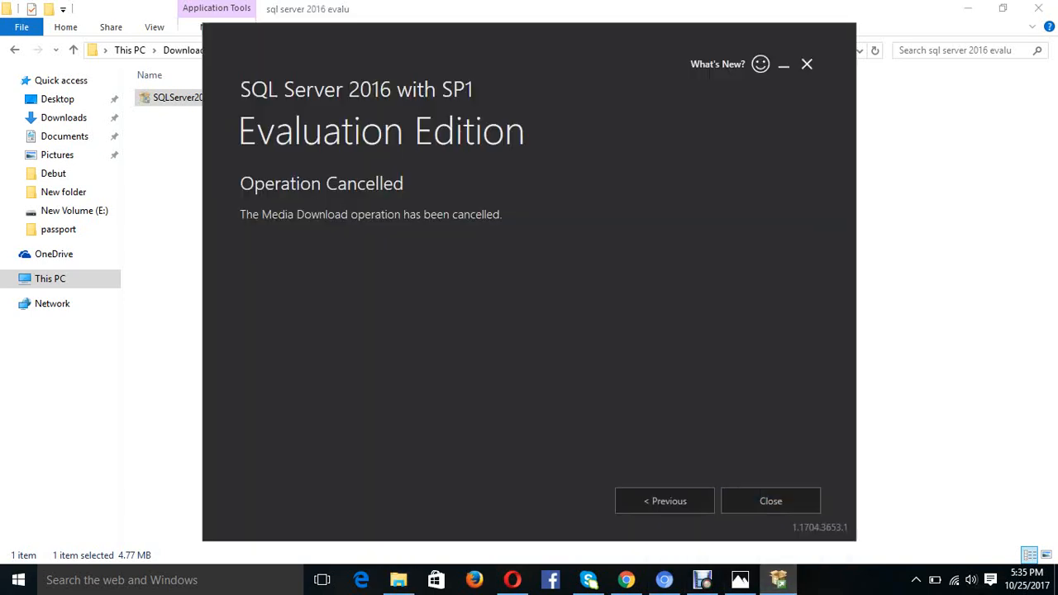
click(806, 63)
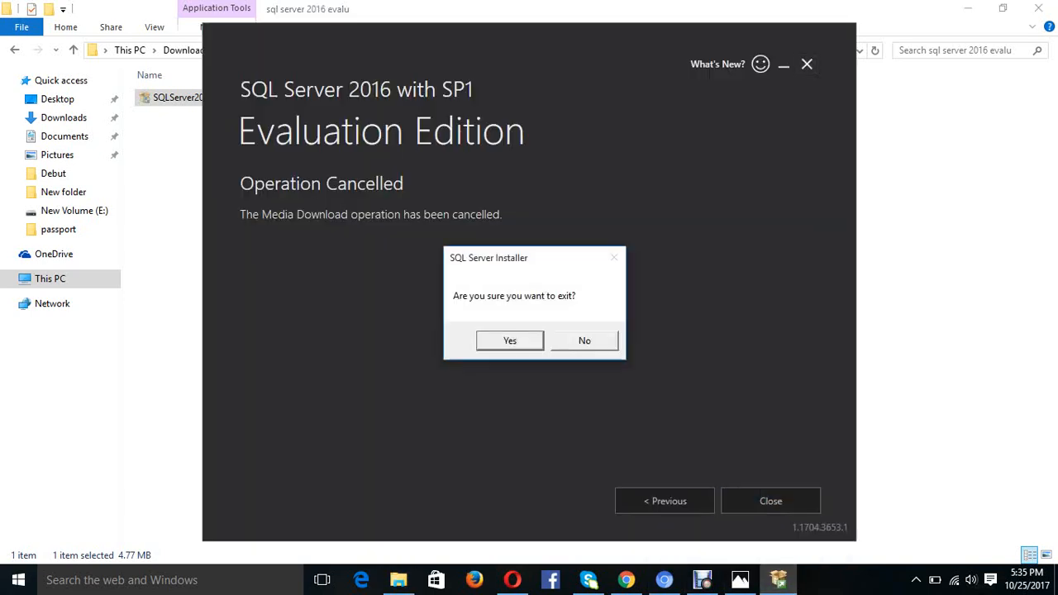
key(Return)
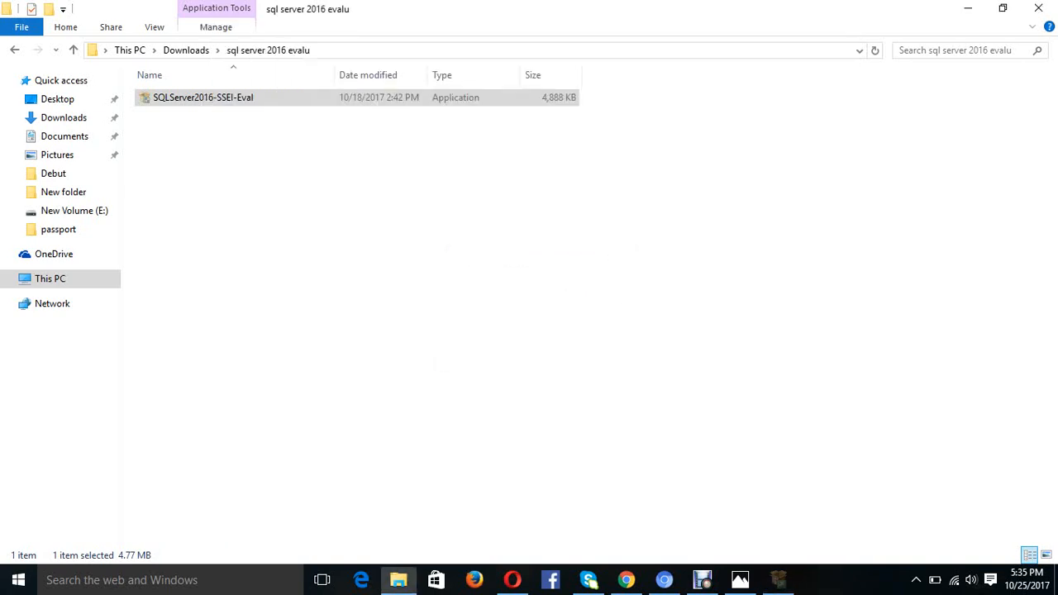
- Run SQLServer2016-SSEI-Eval as administrator from its context menu
right_click(265, 100)
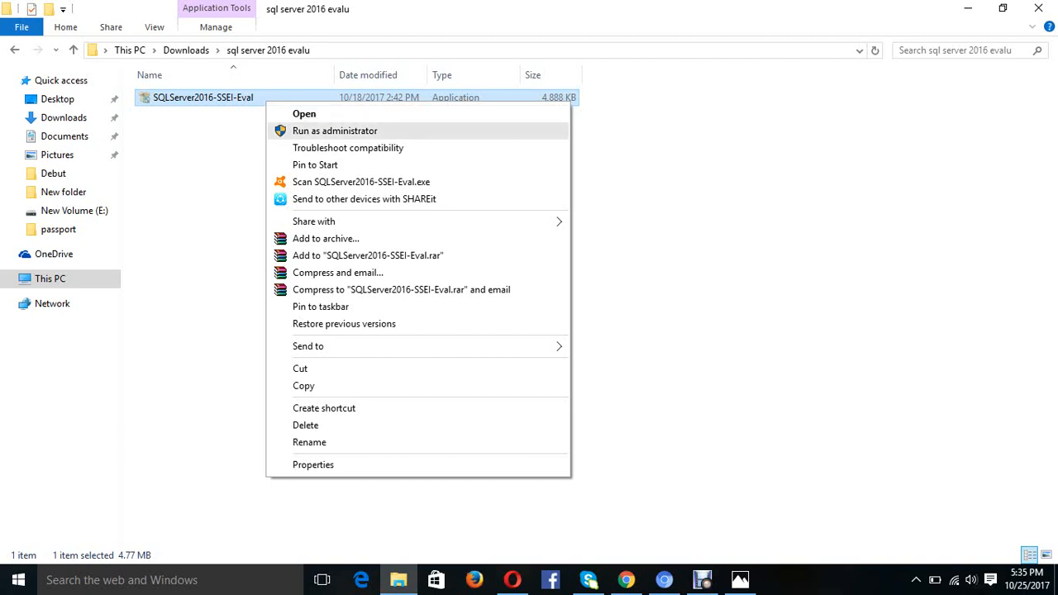
click(335, 130)
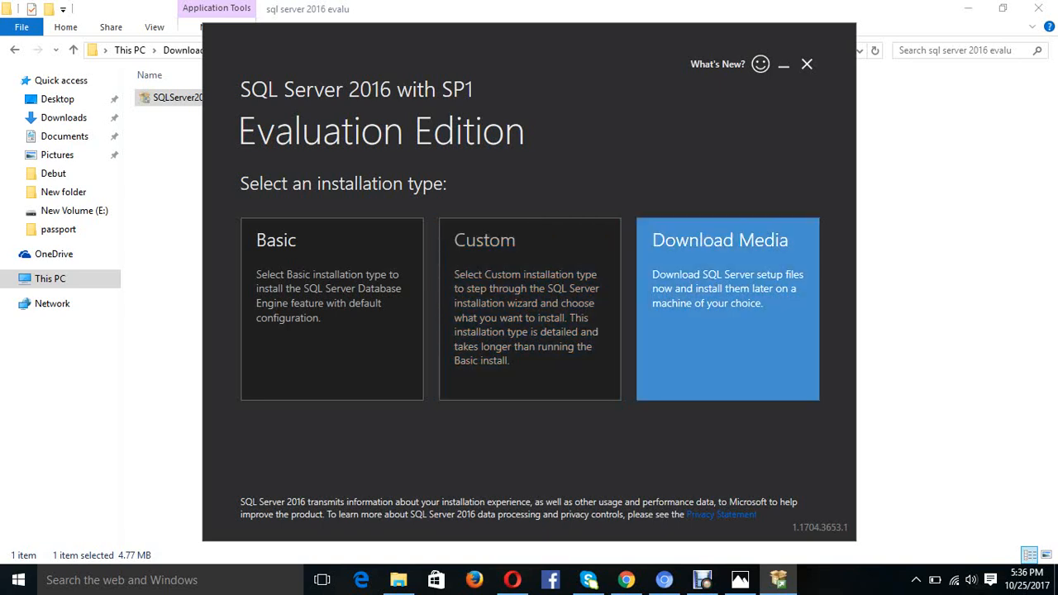
- Choose Download Media as the installation type
click(727, 308)
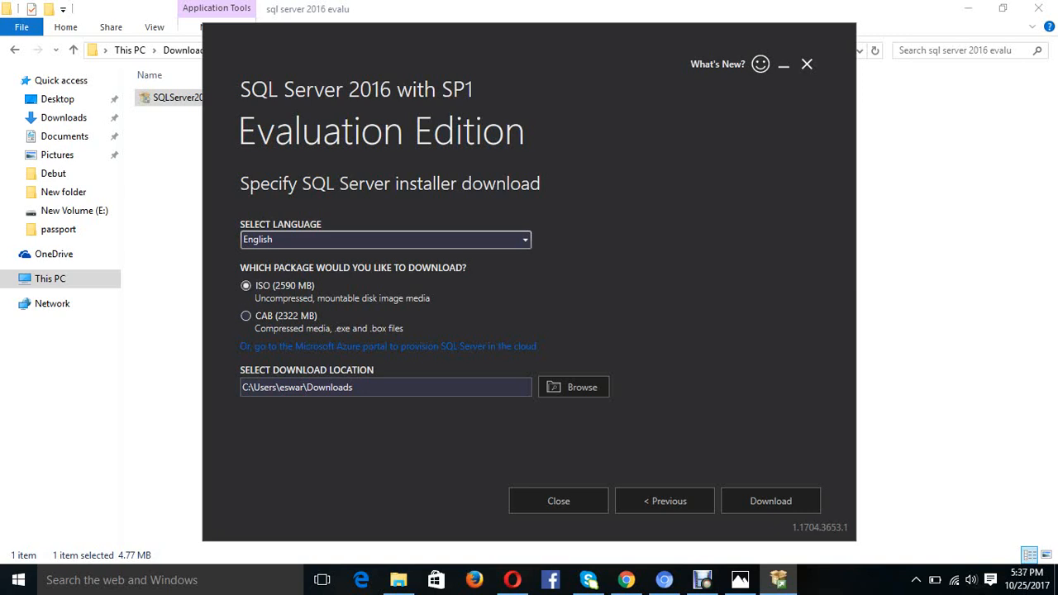
- Set the download location to the sql server 2016 evalu folder inside Downloads
click(573, 387)
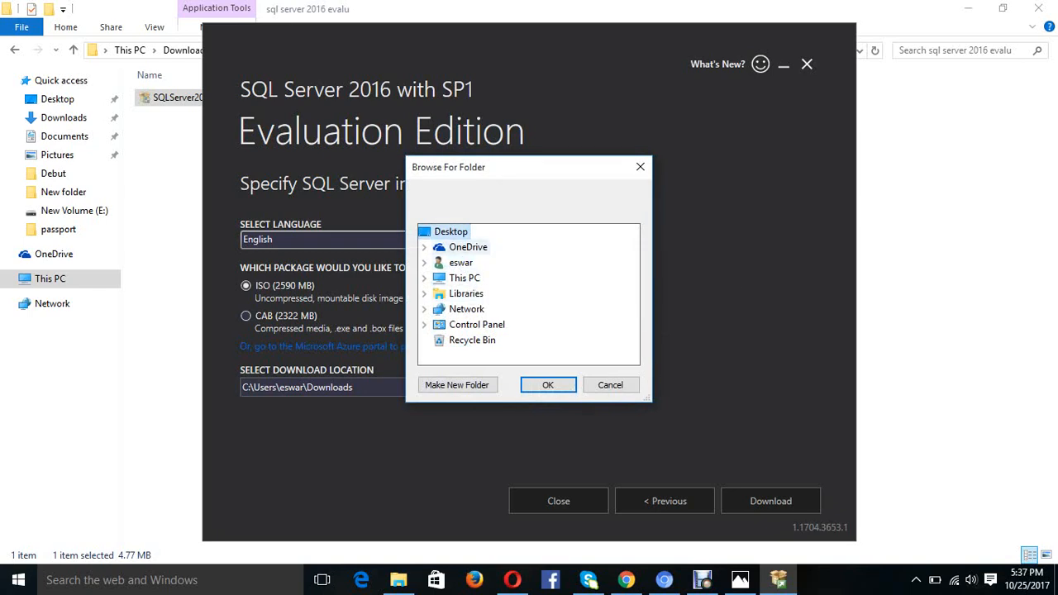
click(461, 263)
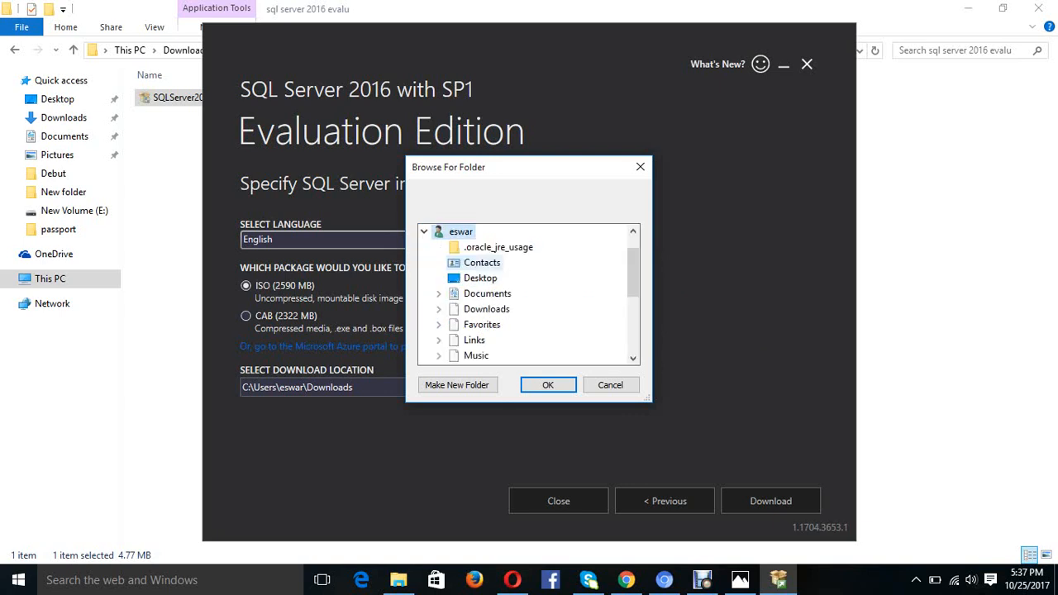
click(486, 309)
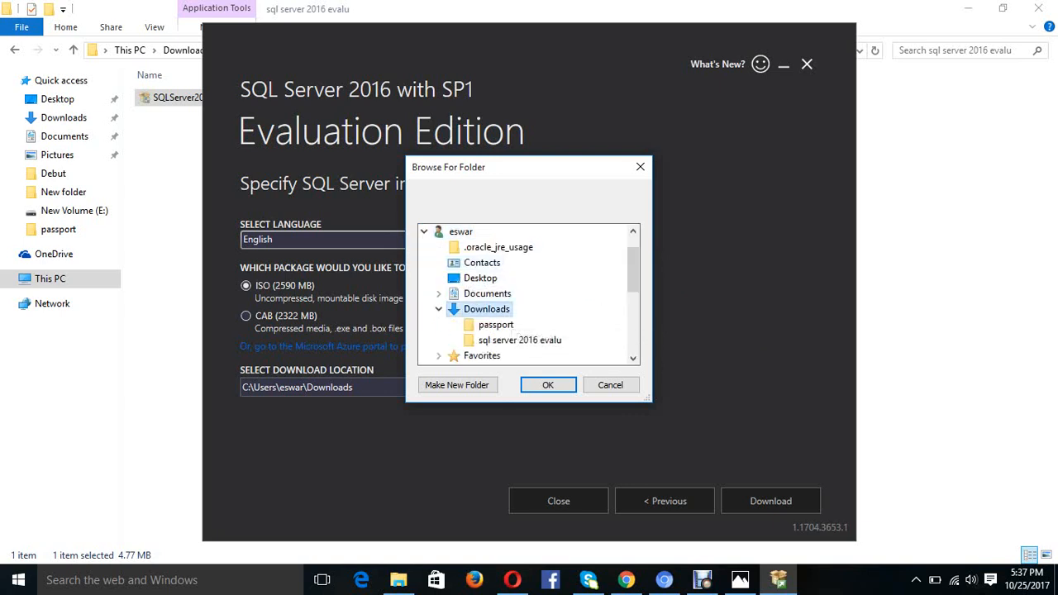
click(516, 340)
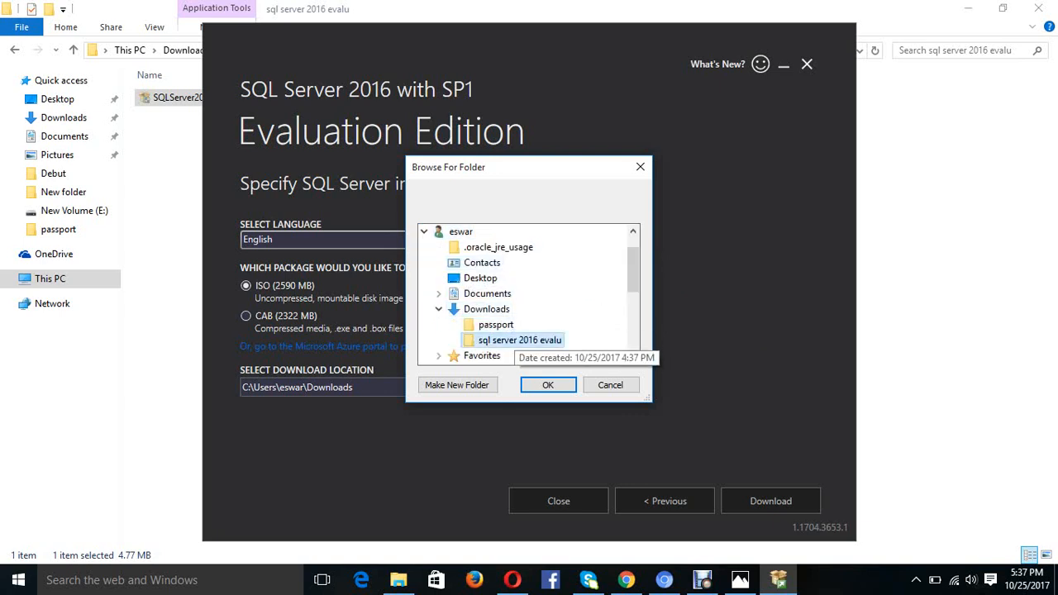
click(548, 386)
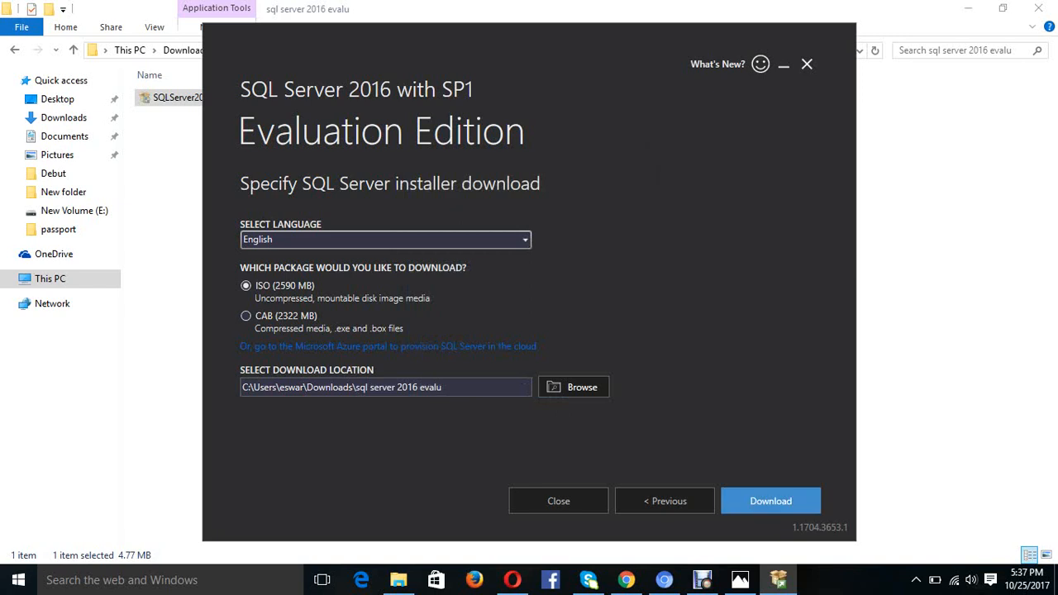
- Start the 2,590 MB ISO download and pause it at about 19.9 MB
click(770, 501)
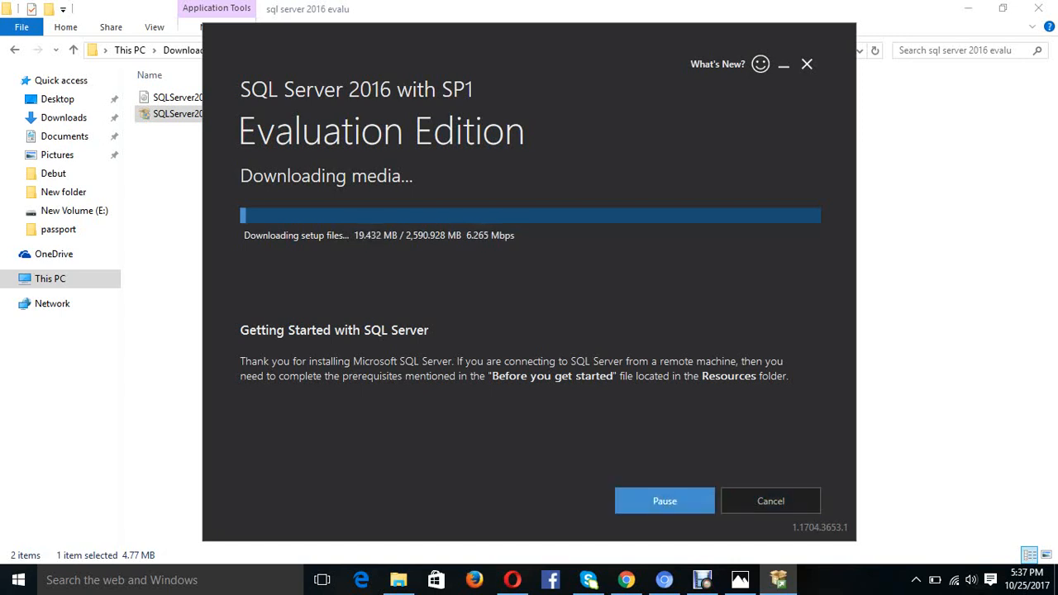
click(664, 501)
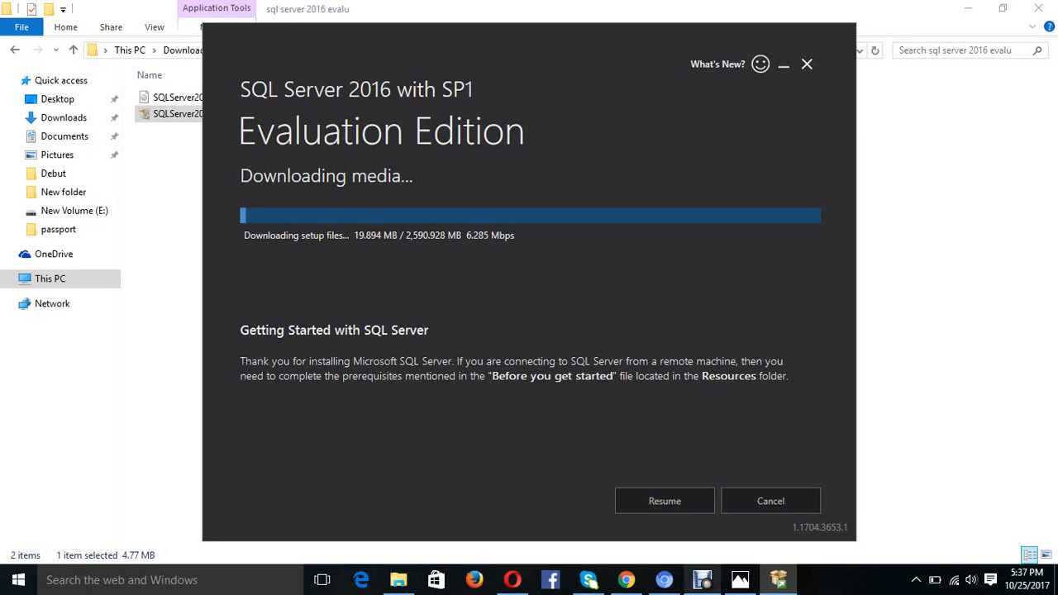
click(703, 580)
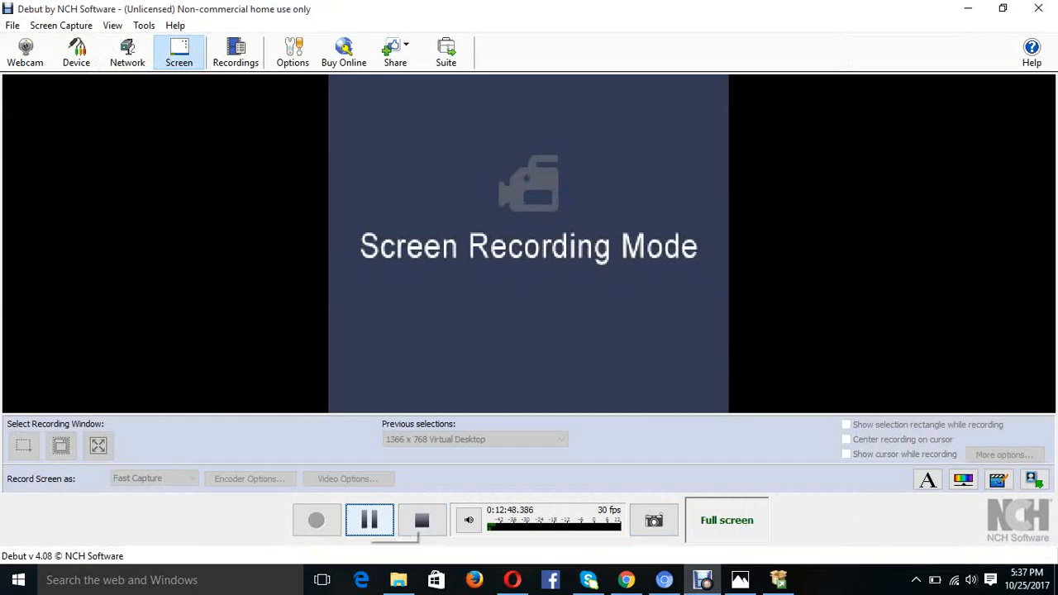
- Pause the Debut Video Capture recording
click(369, 520)
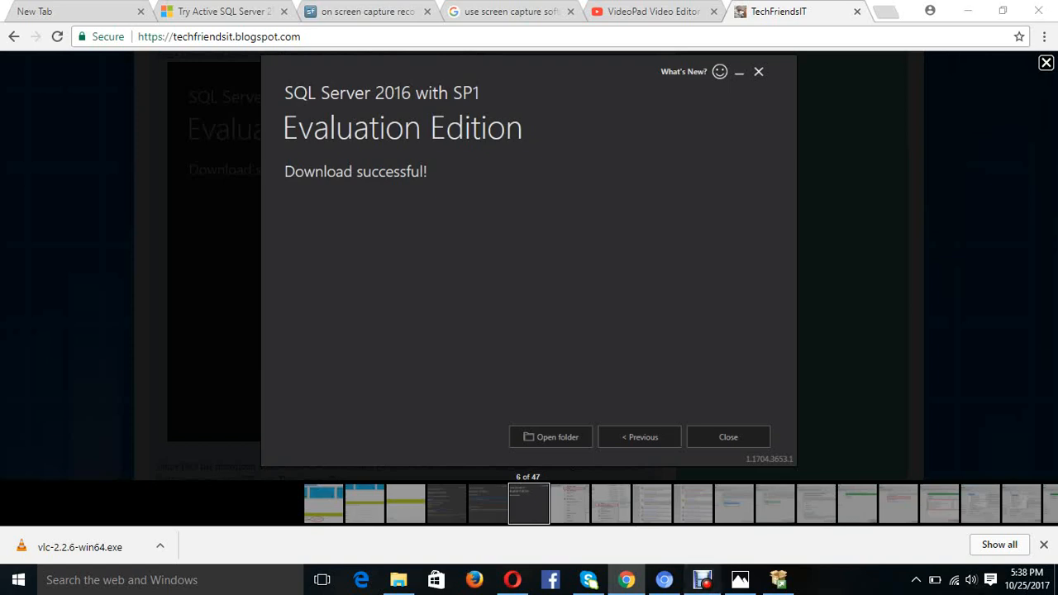
- Restore the Debut recorder, then minimize it to reveal the folder holding the new 0 KB ISO
click(702, 581)
click(370, 520)
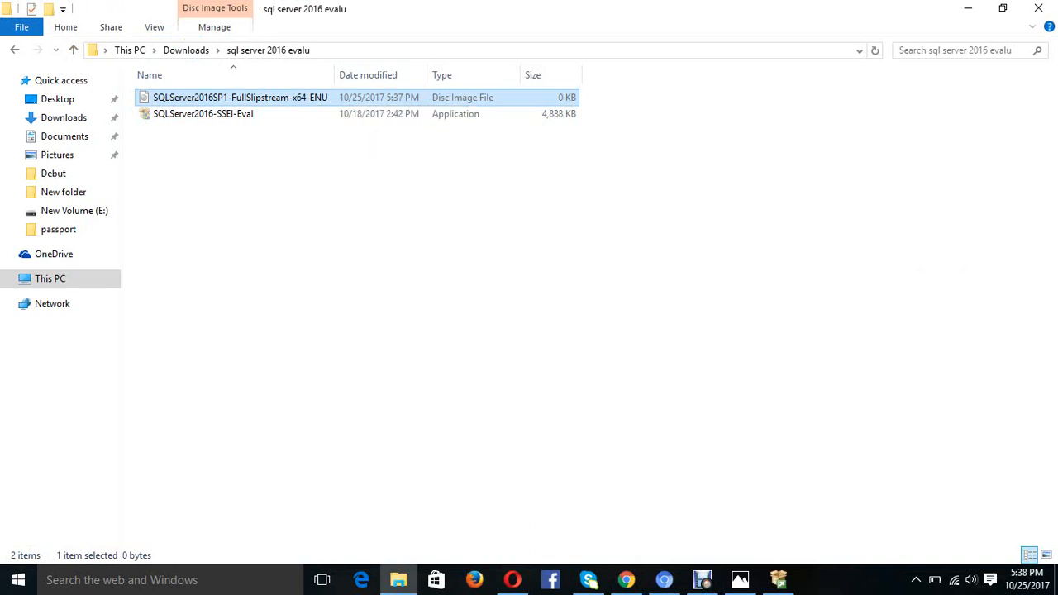
right_click(316, 100)
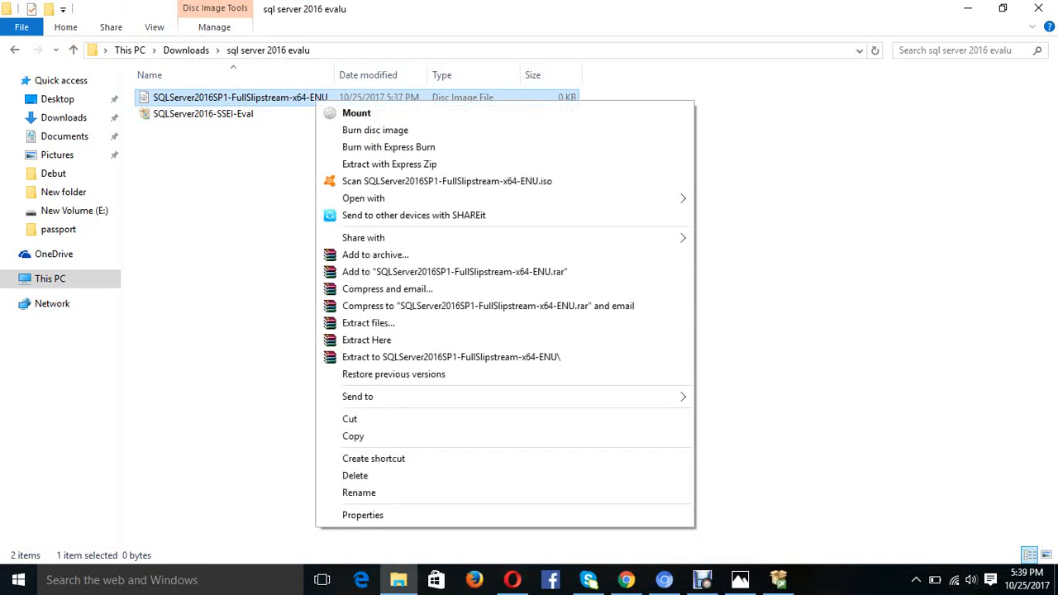
click(281, 166)
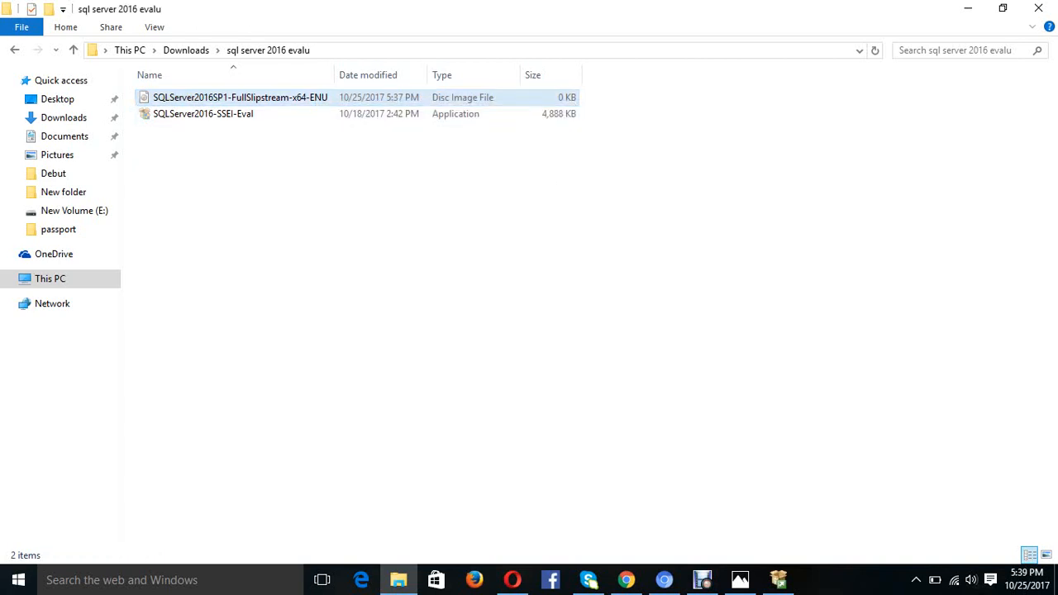
click(314, 98)
right_click(315, 98)
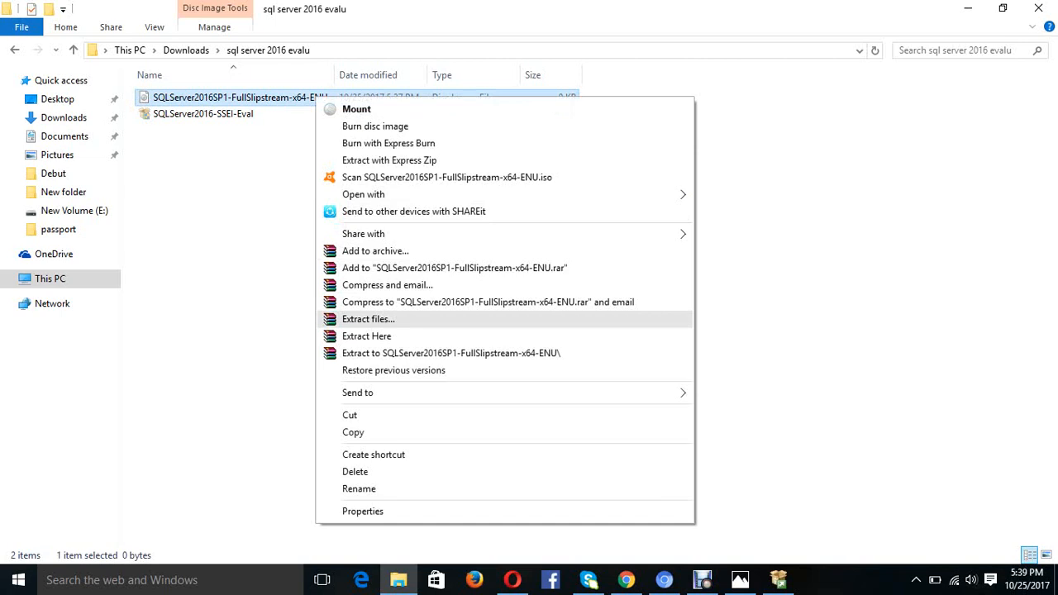
click(369, 319)
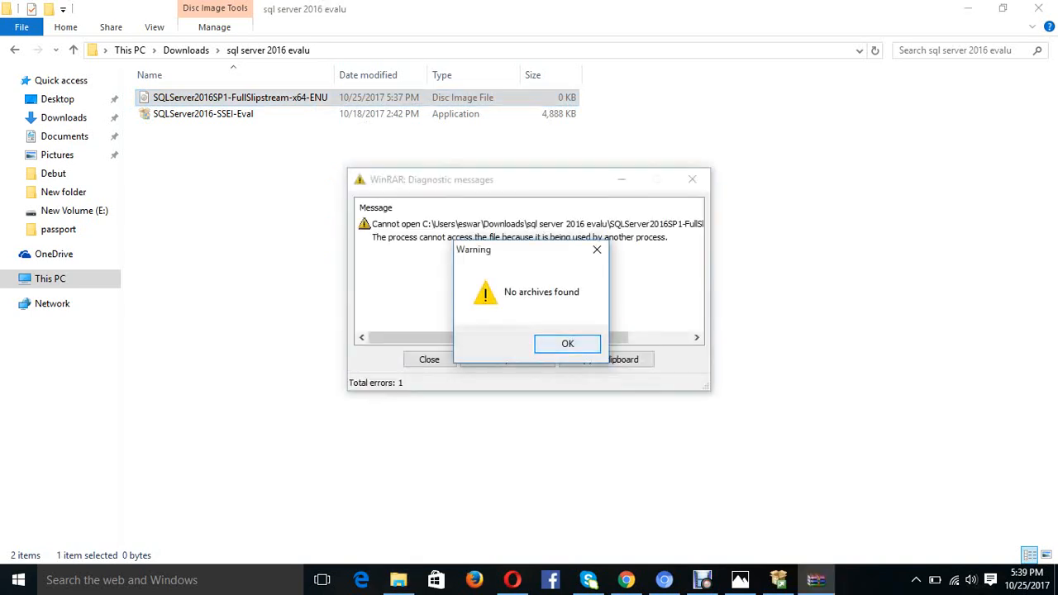
key(Return)
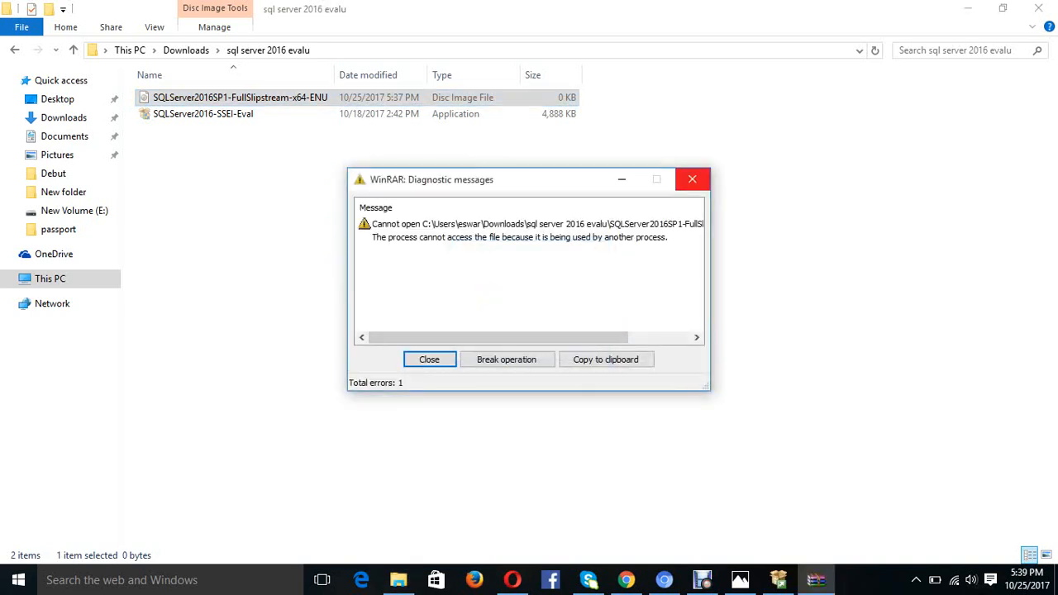
click(692, 179)
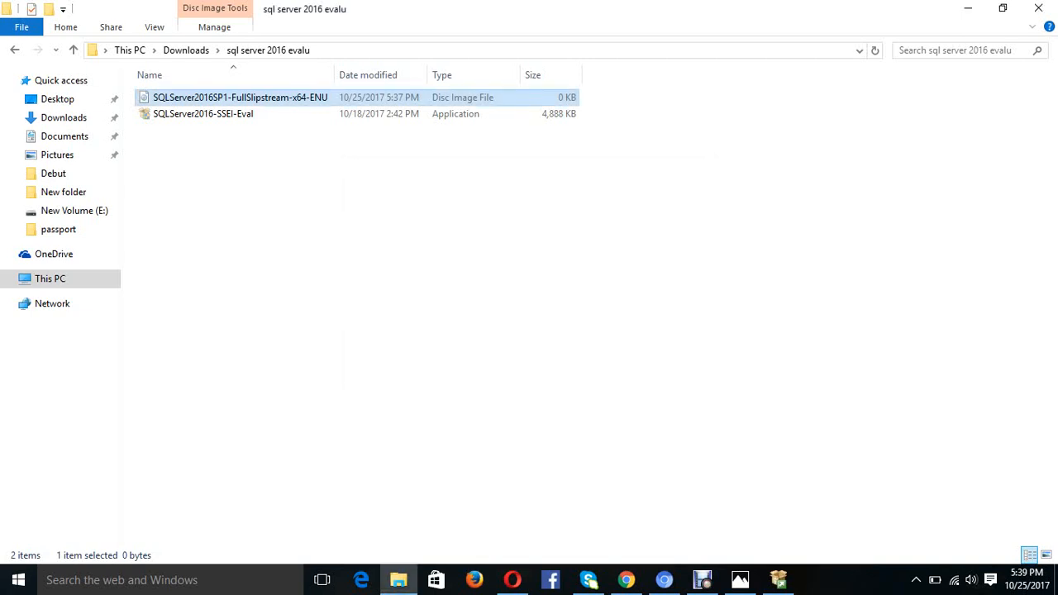
- Go up to Downloads, check the NDP461 installer's actions, and peek into sql server 2016 evalu
click(186, 50)
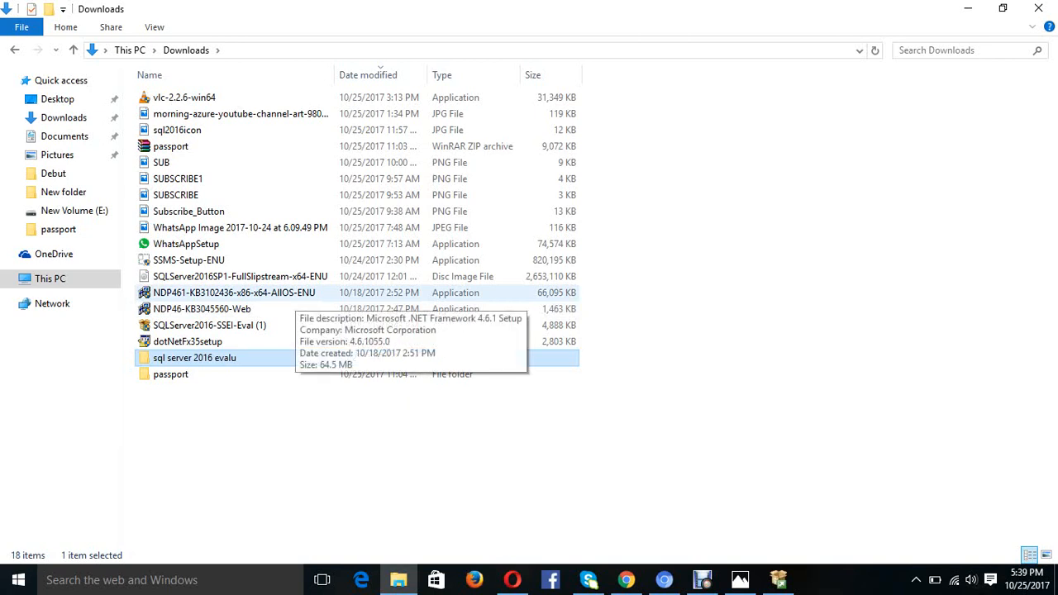
click(291, 295)
right_click(291, 295)
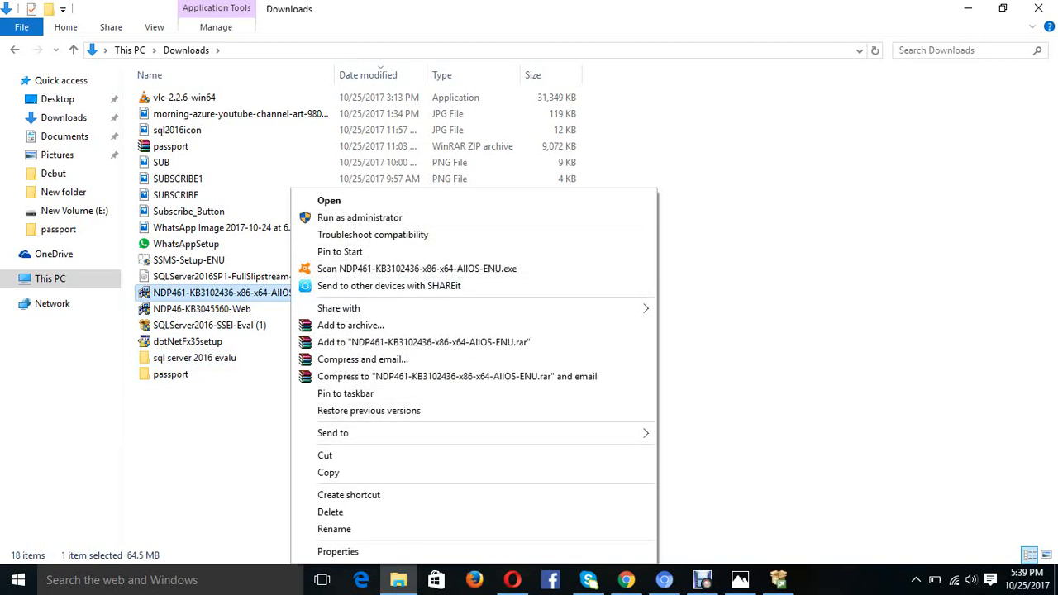
key(Escape)
double_click(194, 358)
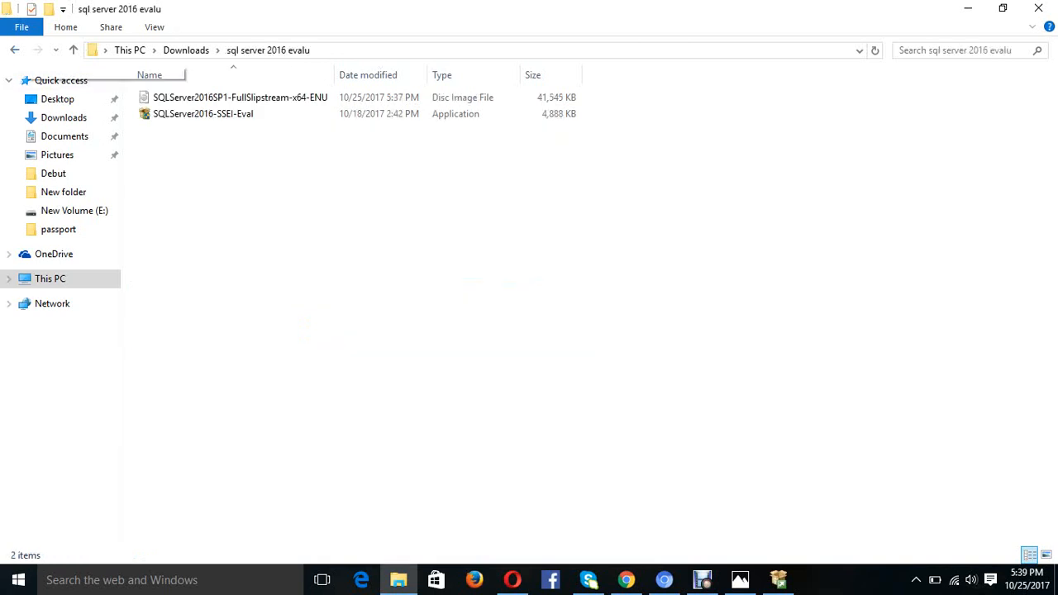
click(15, 50)
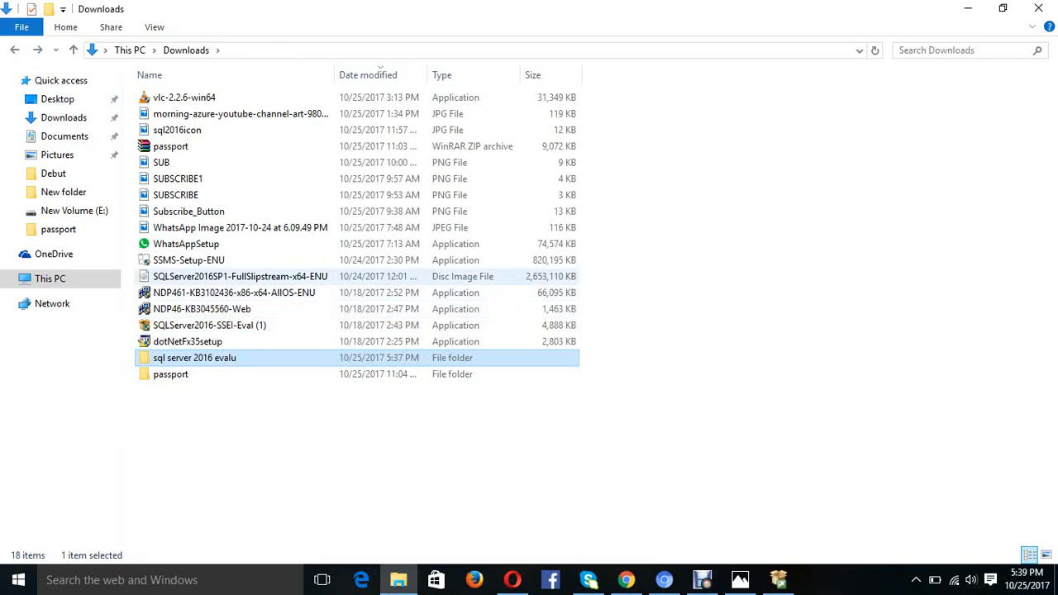
- Copy the 2.52 GB SQLServer2016SP1 ISO and reopen its context menu
click(277, 276)
right_click(277, 276)
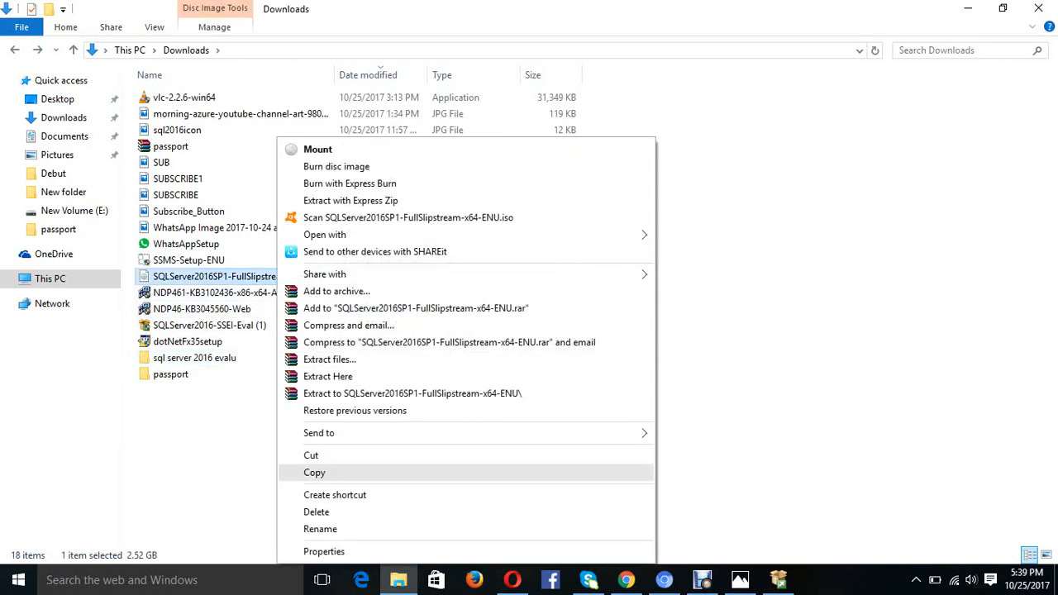
click(314, 472)
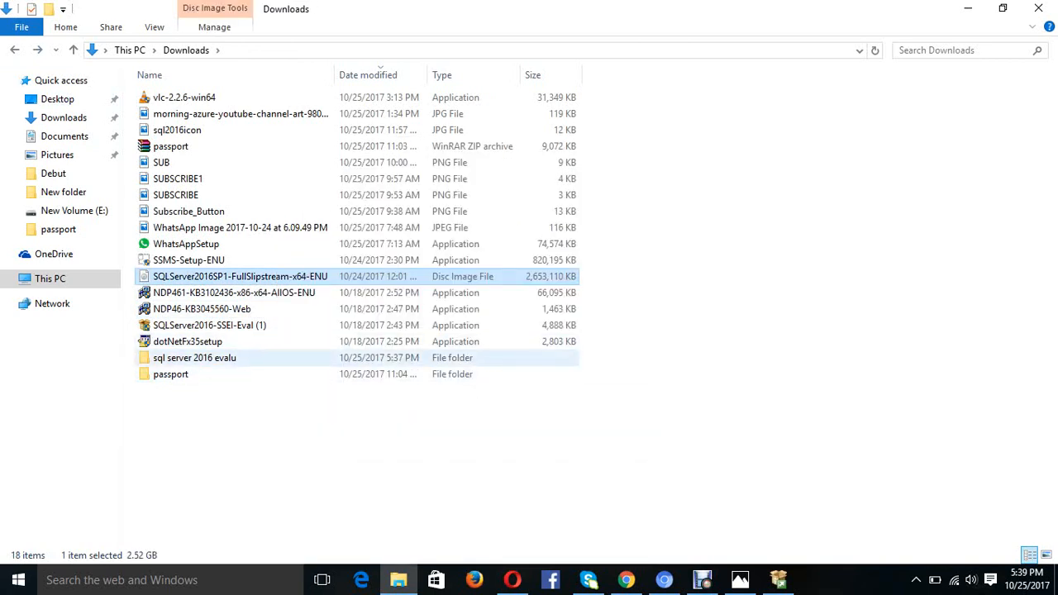
right_click(274, 276)
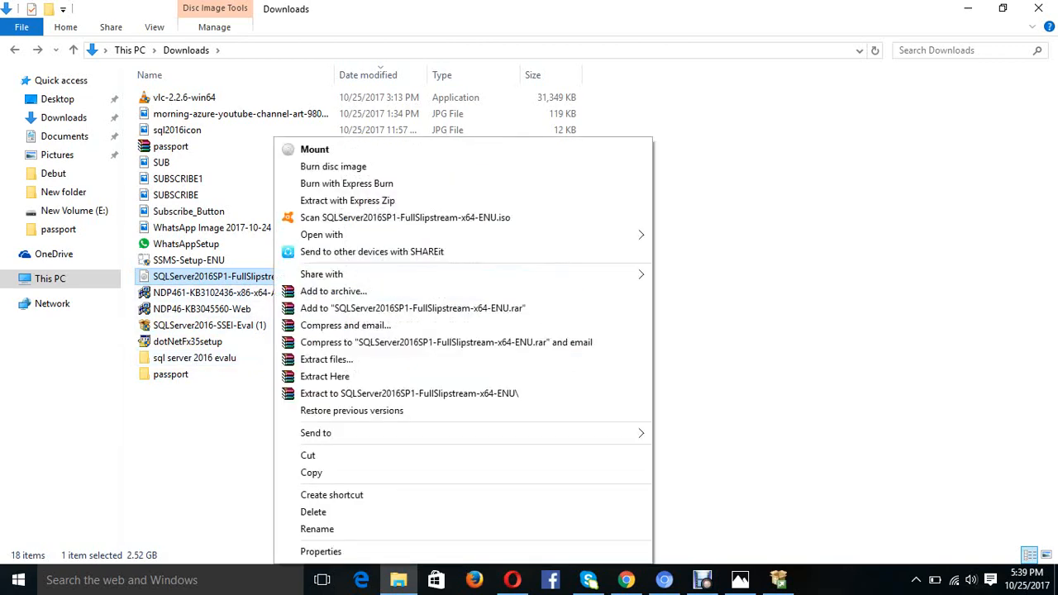
- Choose WinRAR's Extract files and add a new folder inside sql server 2016 evalu
click(326, 359)
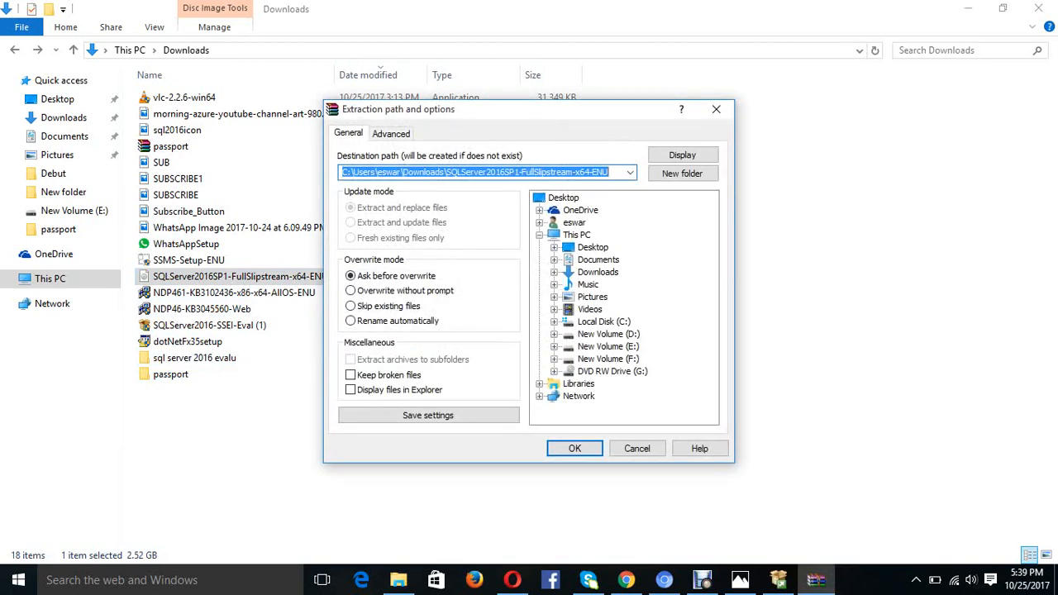
click(610, 172)
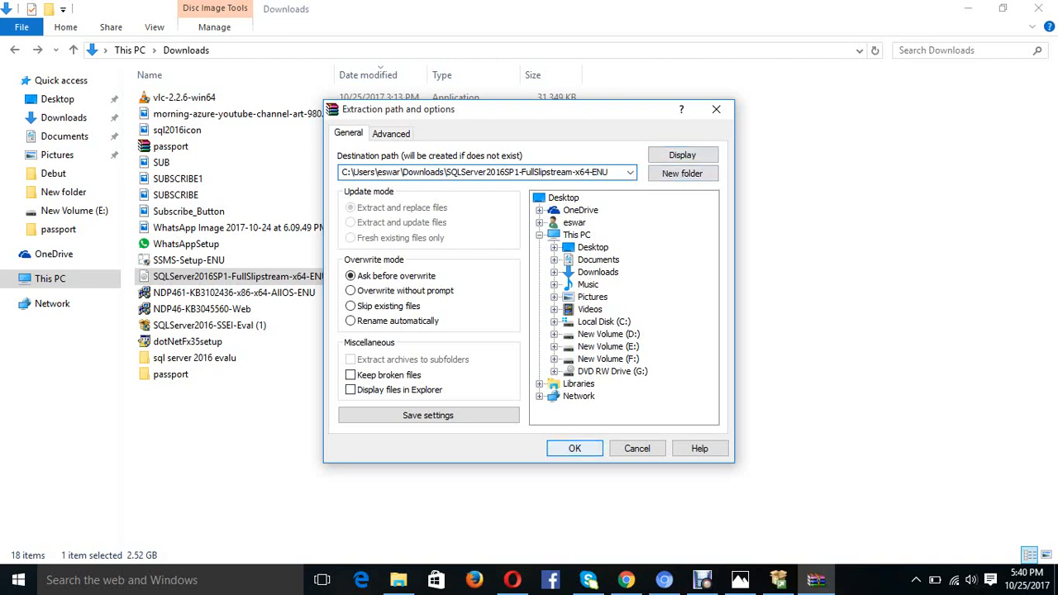
click(683, 173)
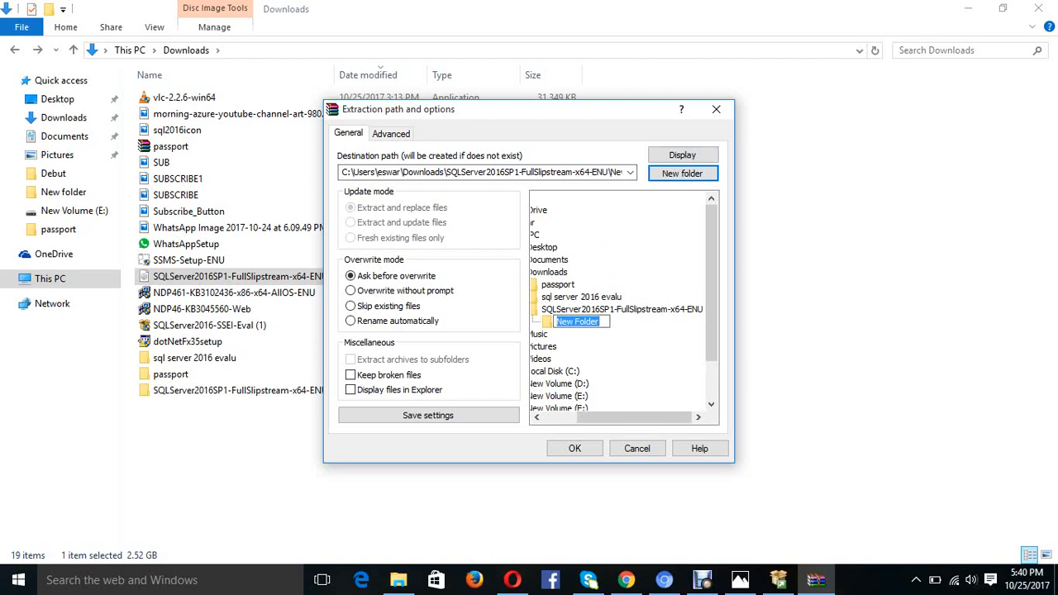
click(581, 297)
click(581, 297)
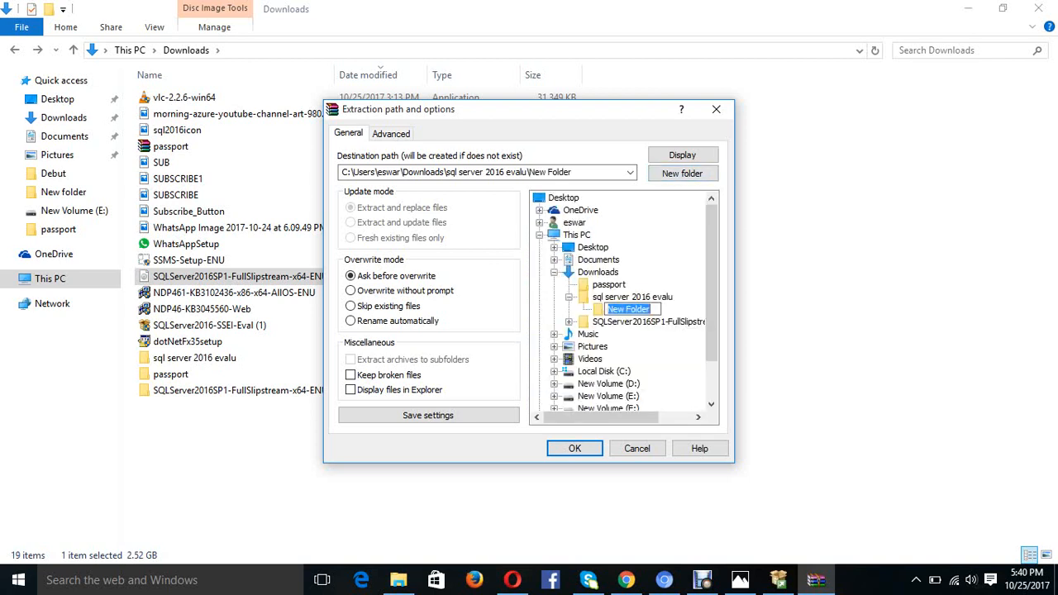
- Name the new folder 'SQL SERVER 2016' and start the extraction
text(SQL SERVER @)!^)
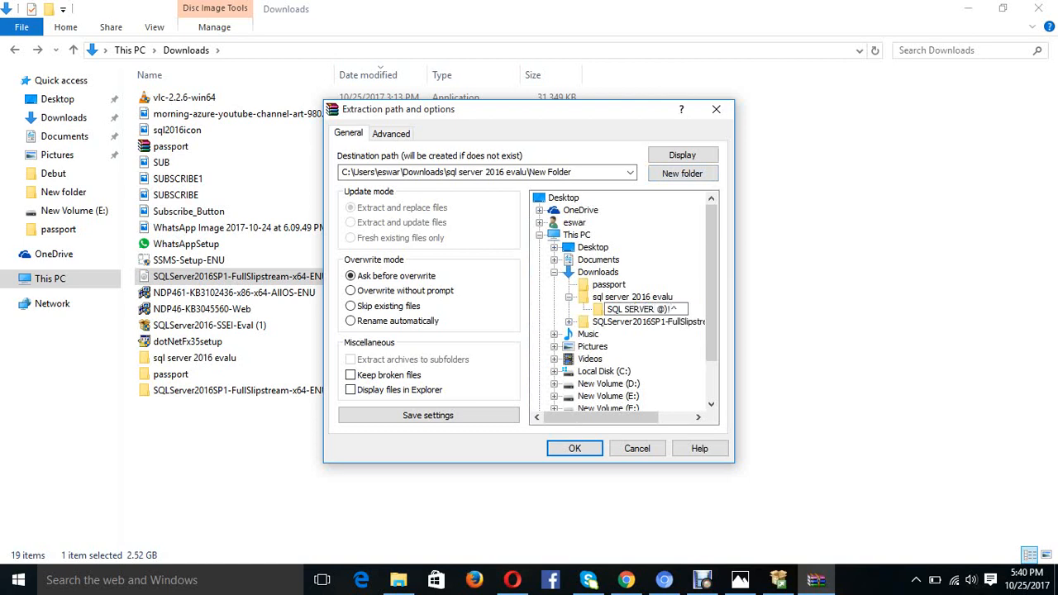
key(BackSpace)
key(BackSpace)
key(BackSpace)
key(BackSpace)
text(2016)
key(Return)
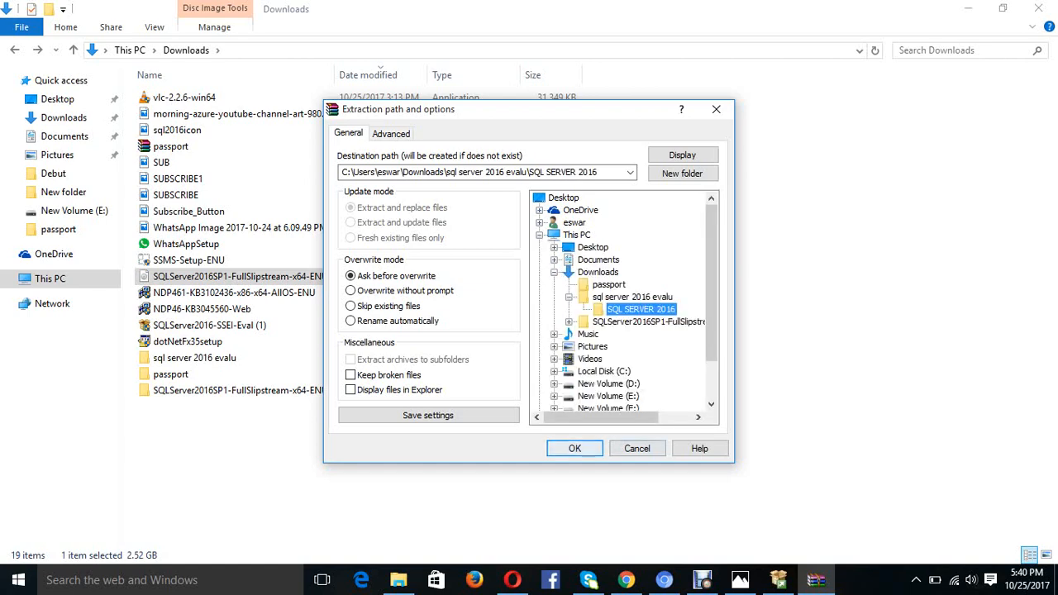
key(Return)
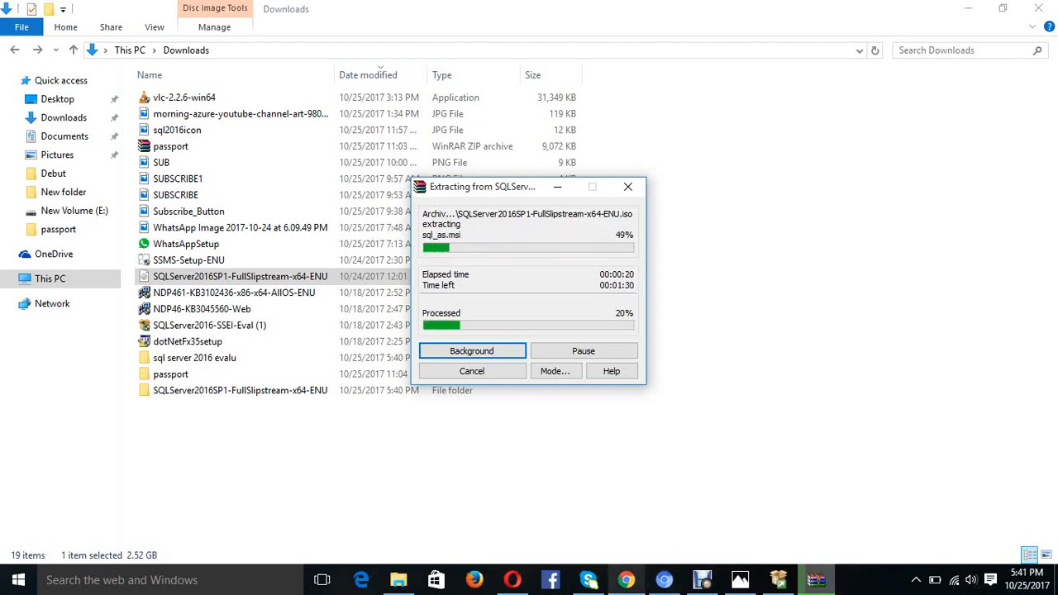
- Once the 12 setup files including setup.exe are unpacked, bring the Debut recorder forward
click(702, 580)
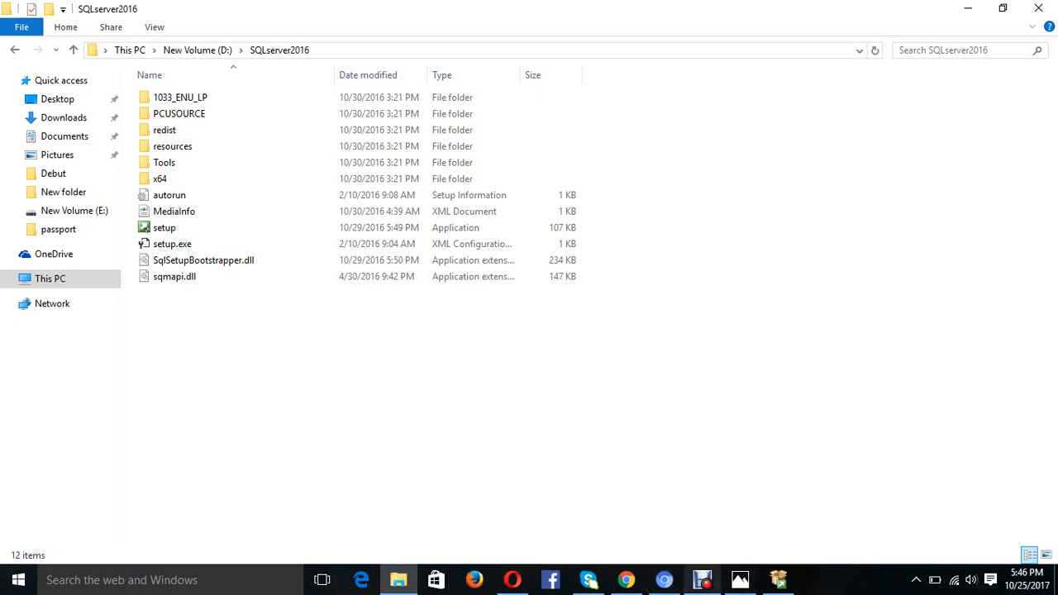
click(702, 580)
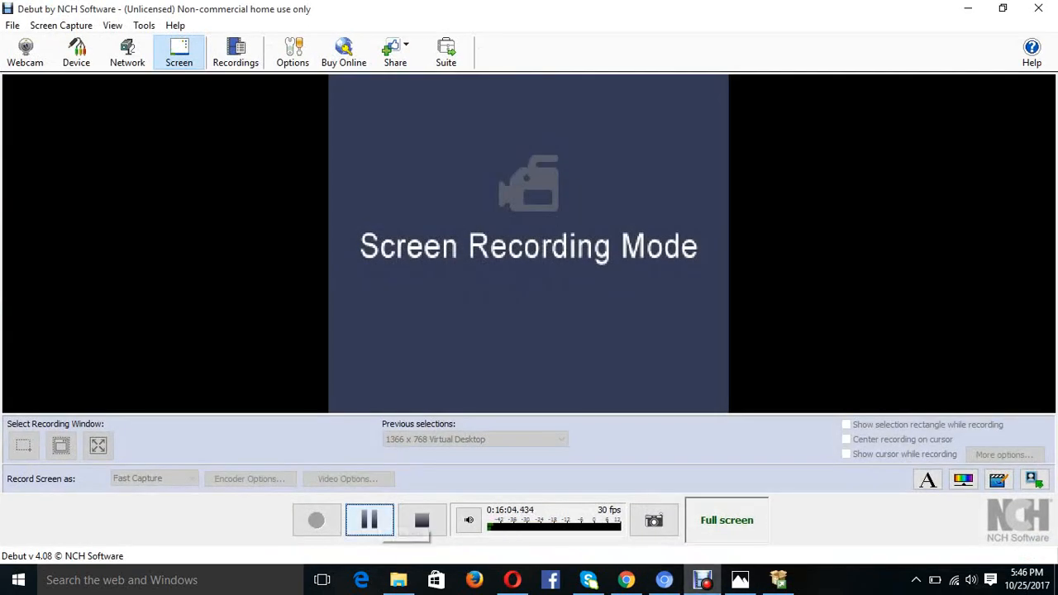